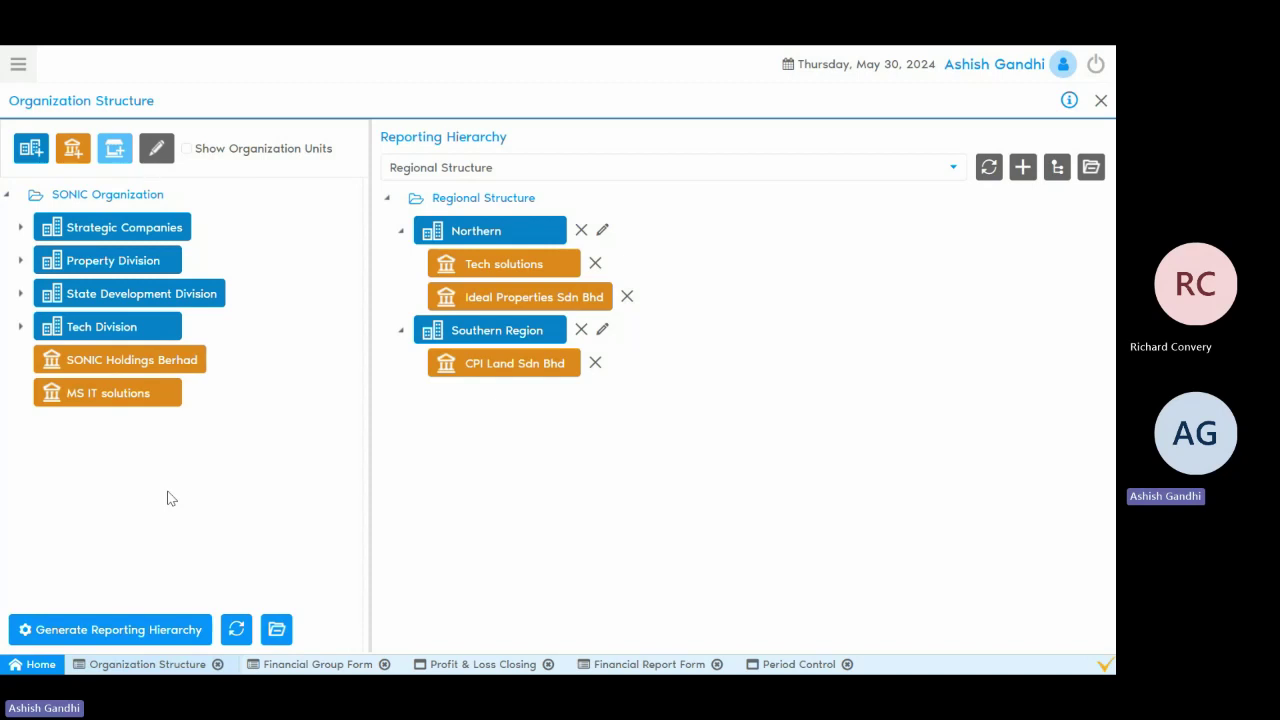
# - Expand Strategic Companies, State Development Division and Property Division in the organization tree and review their legal entities
pyautogui.click(21, 229)
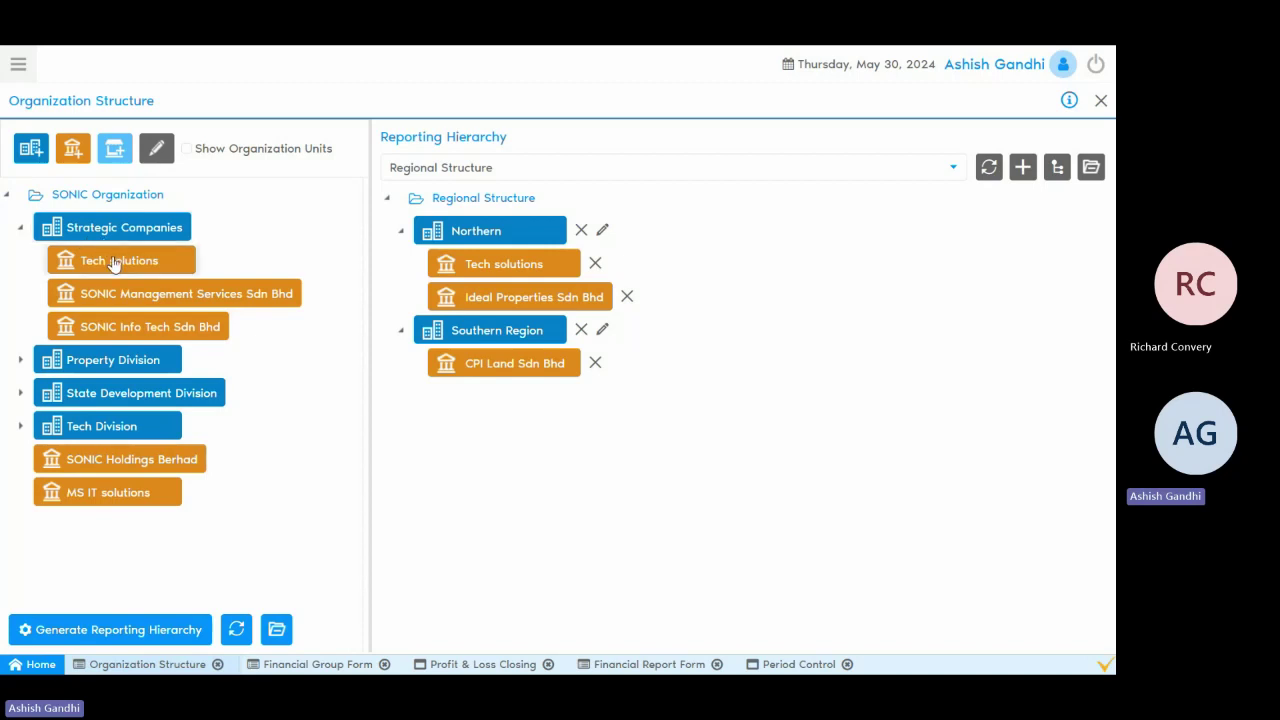
pyautogui.click(21, 393)
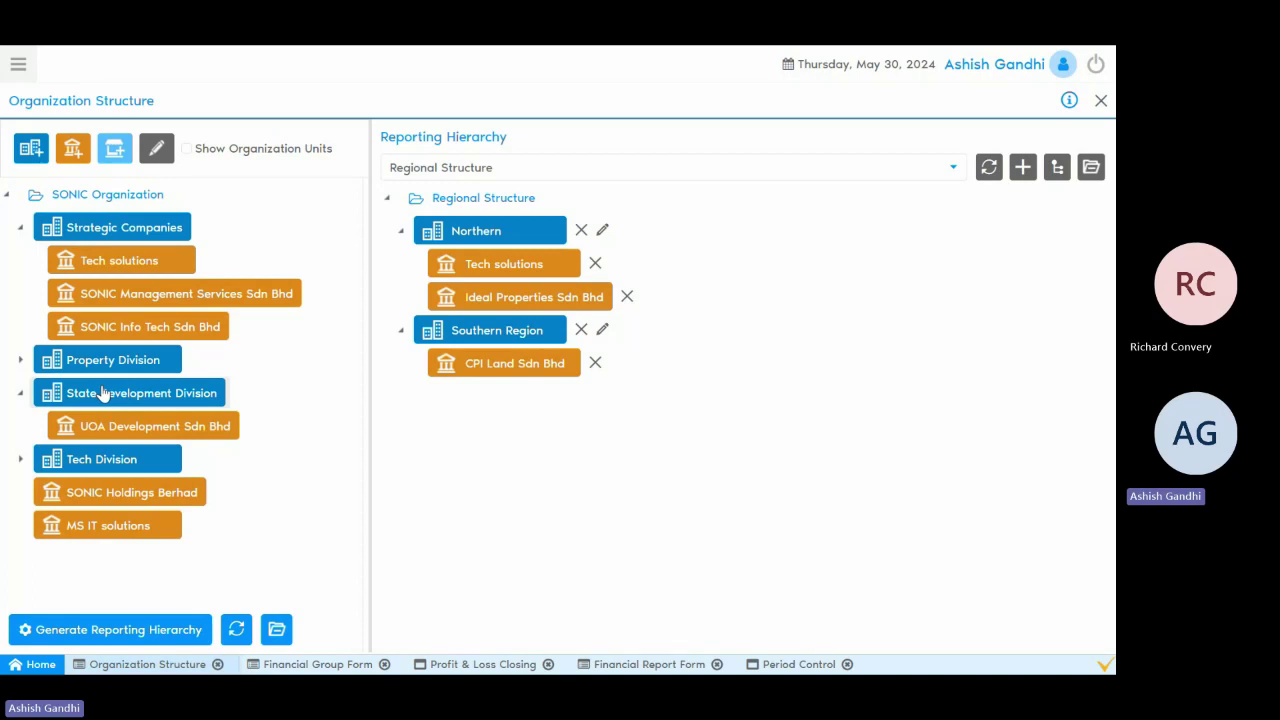
pyautogui.click(20, 360)
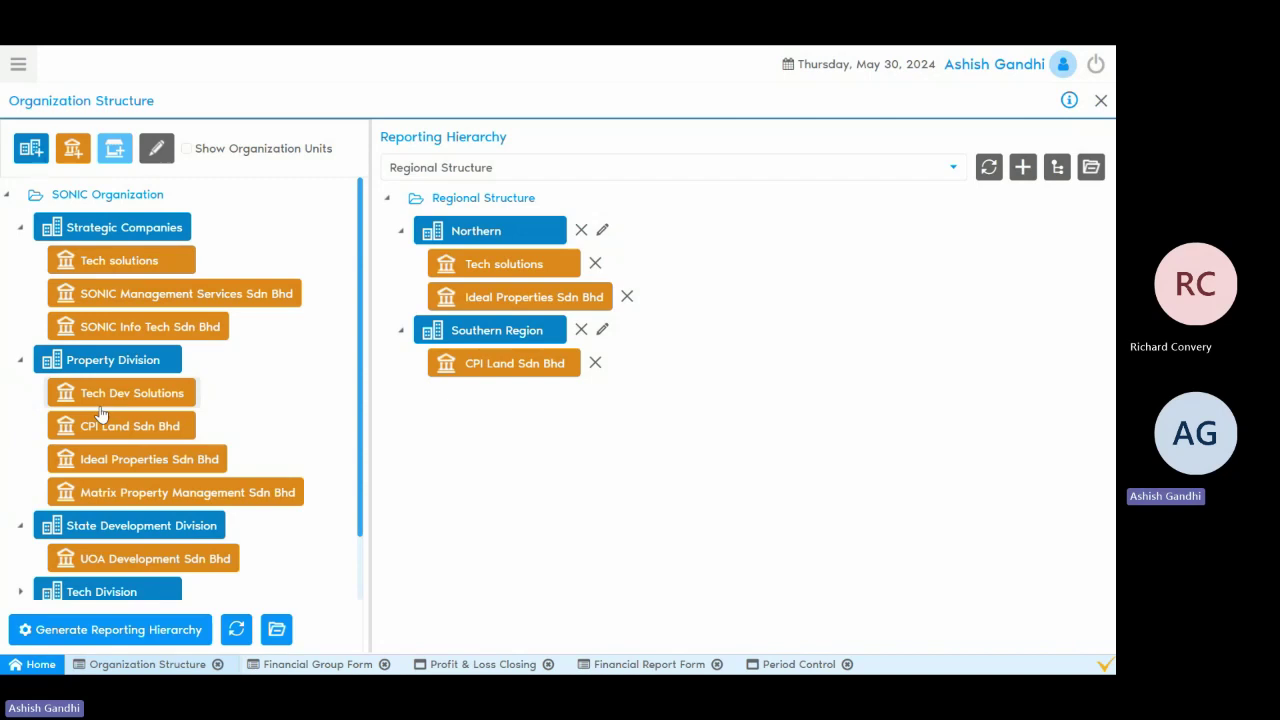
pyautogui.scroll(-2, 130, 390)
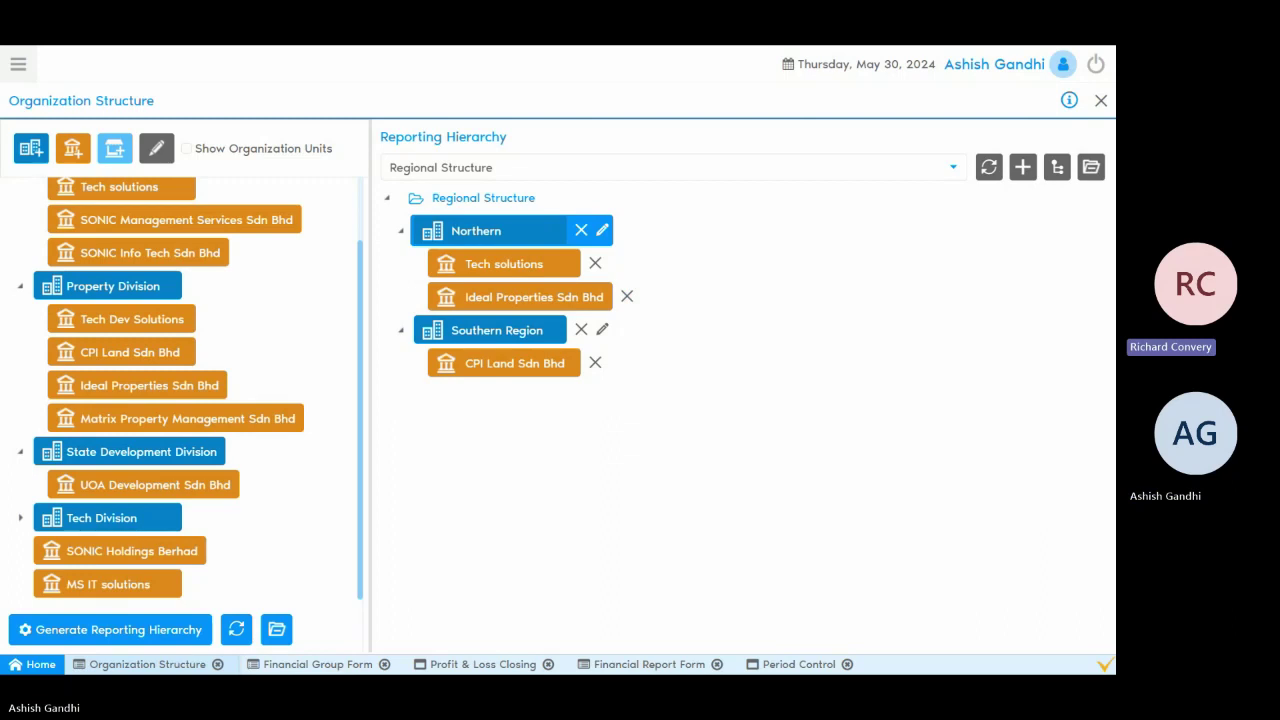
pyautogui.scroll(2, 229, 389)
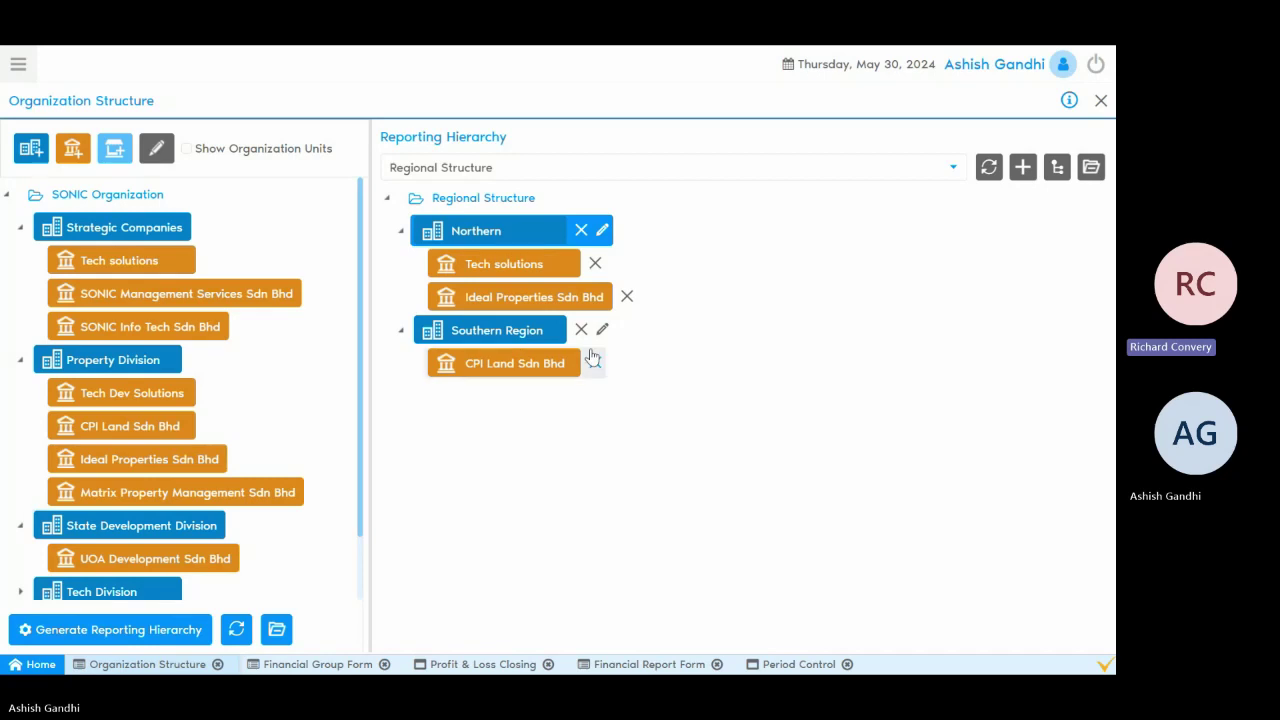
# - Display the Divisional Structure in the reporting hierarchy
pyautogui.click(568, 177)
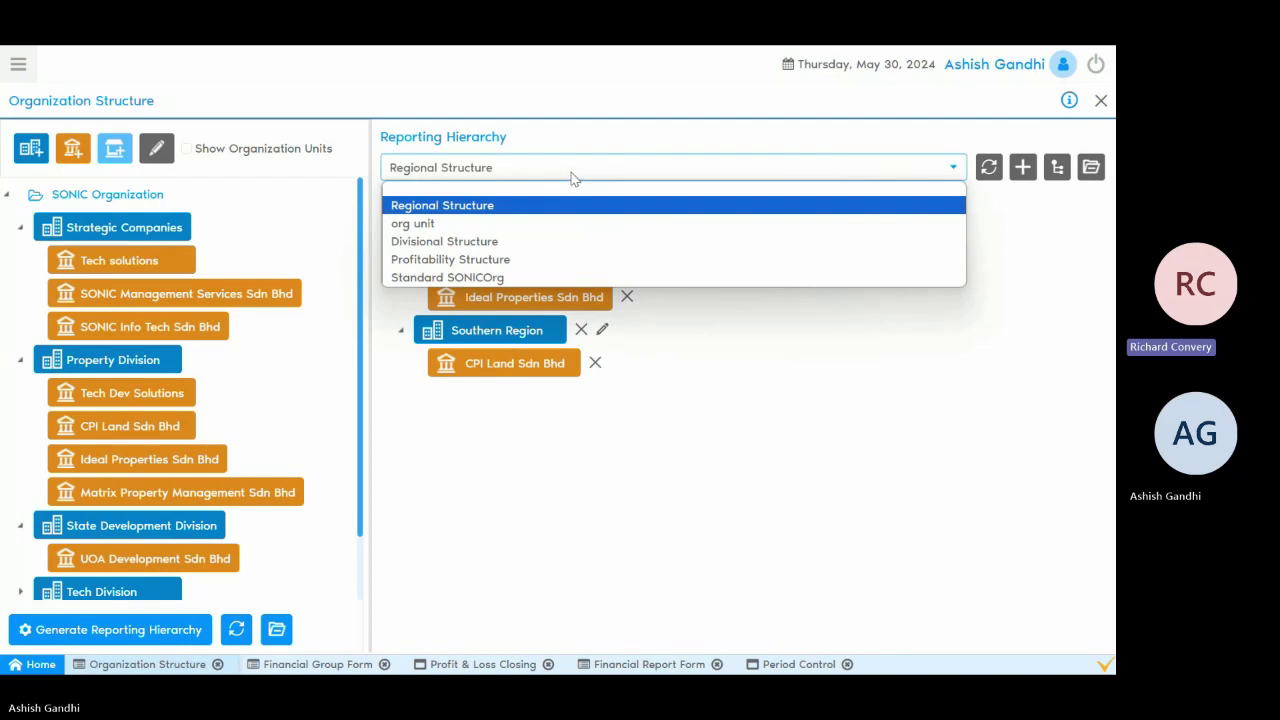
pyautogui.click(553, 241)
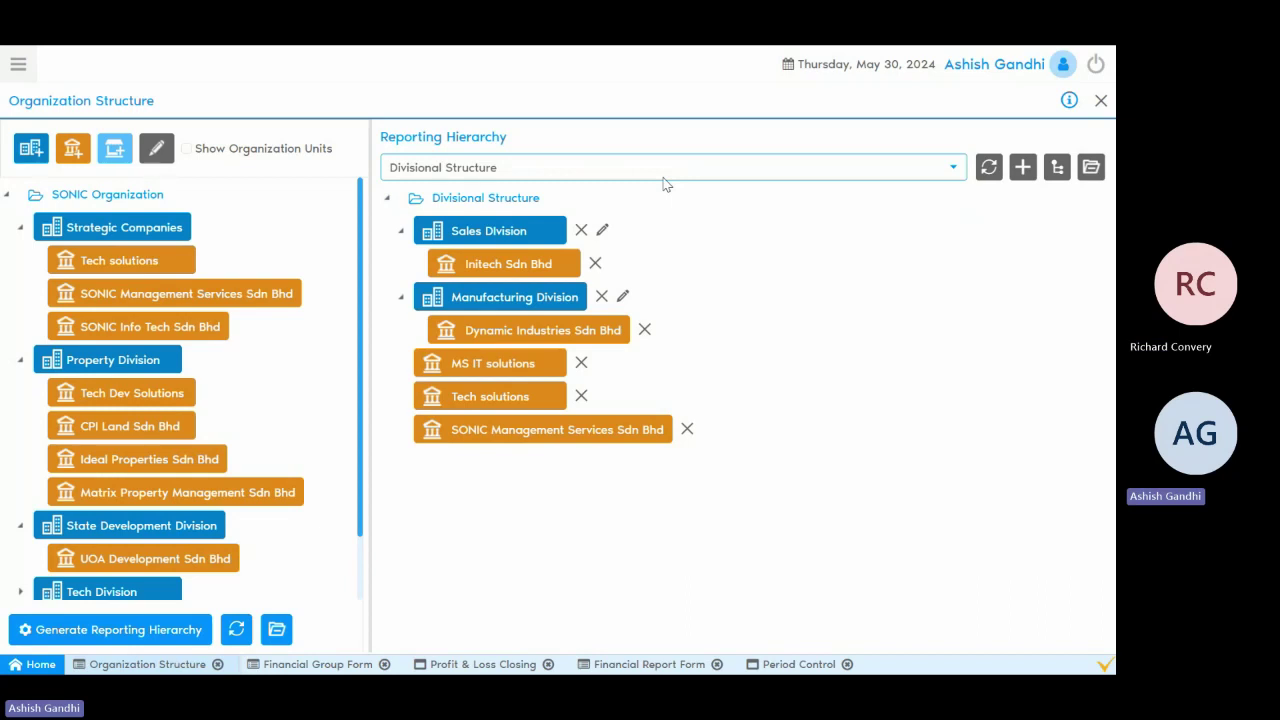
# - Review the accounting books in the Accounting Schema window as single records and as a list, and return to Organization Structure
pyautogui.hotkey('ctrl', 'm')
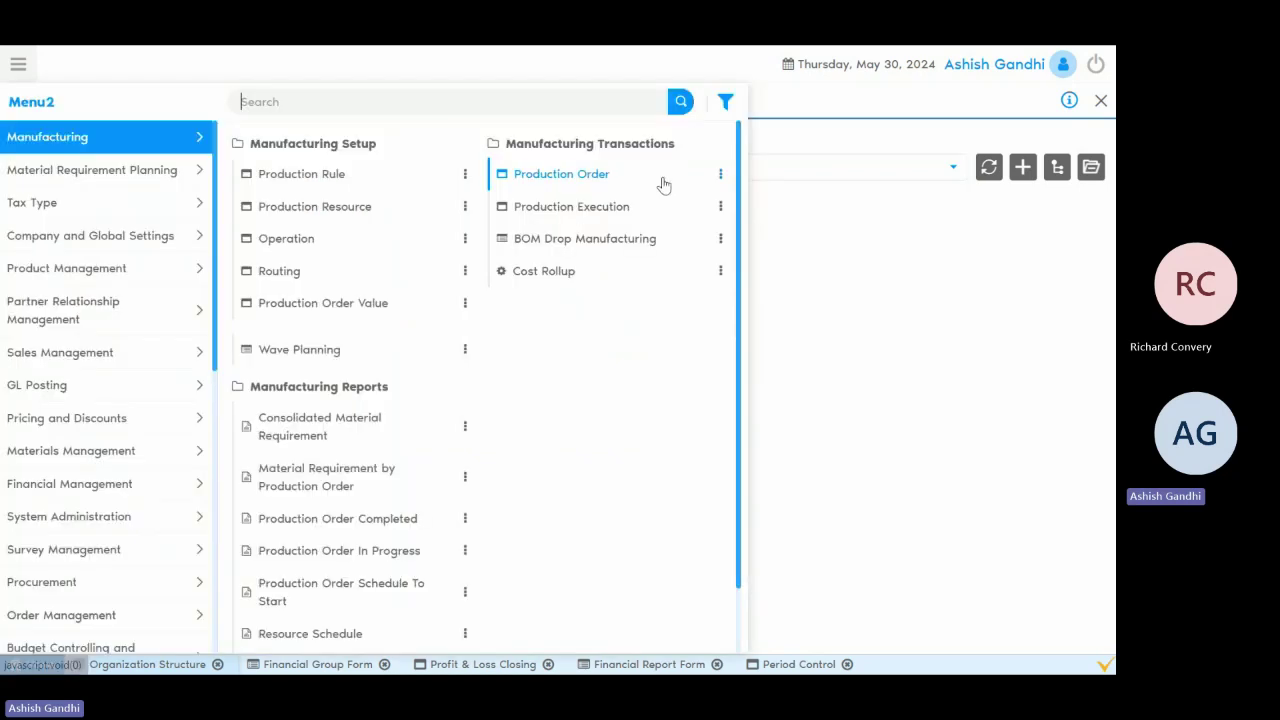
pyautogui.write('accounting Fact Period')
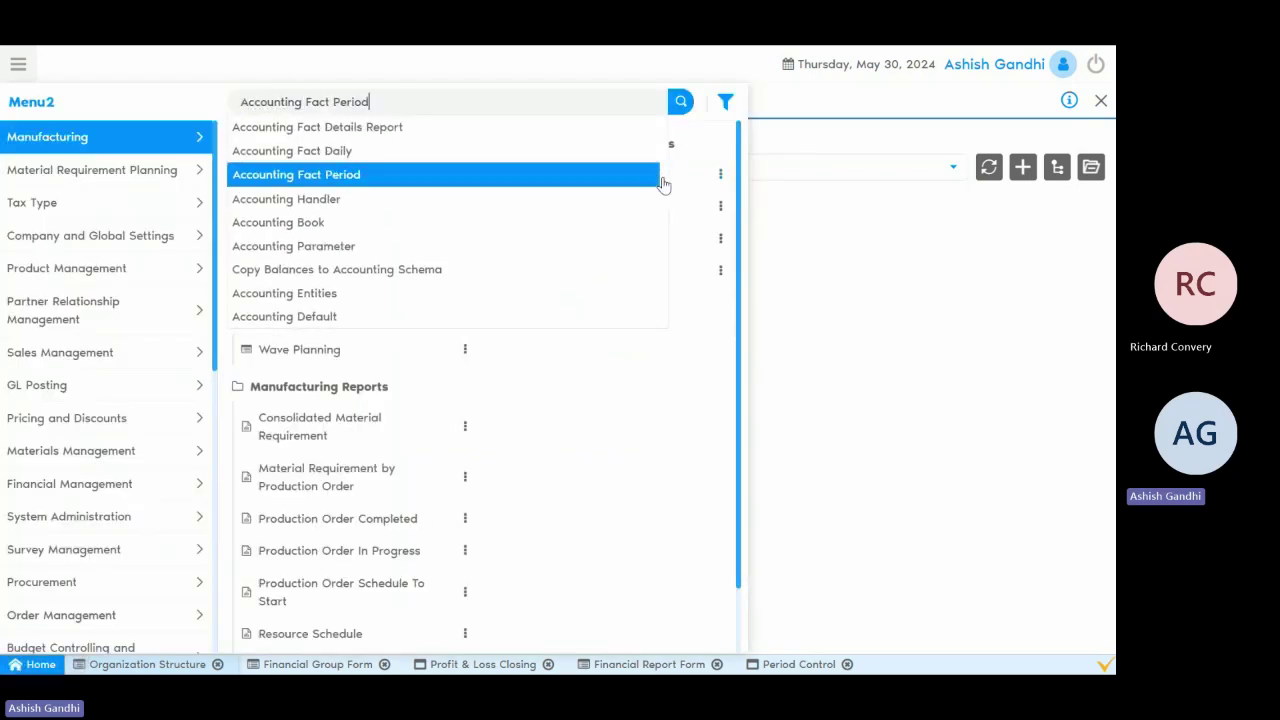
pyautogui.click(663, 185)
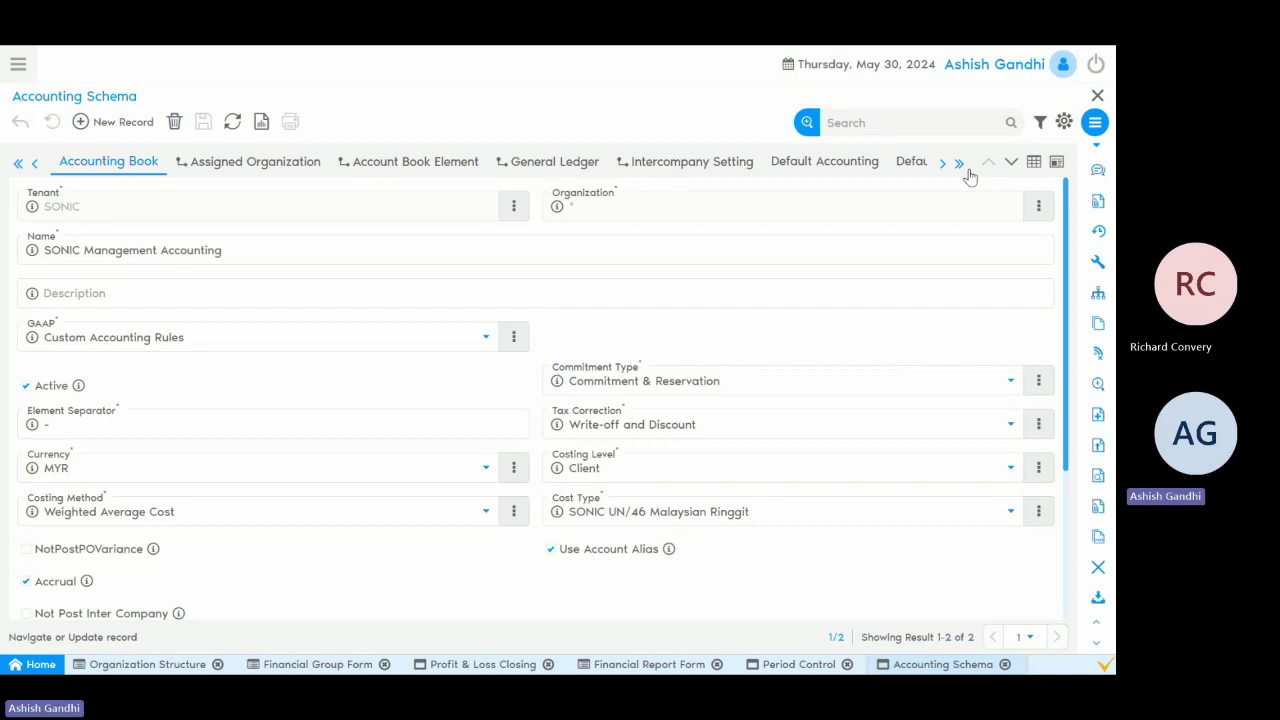
pyautogui.click(1011, 161)
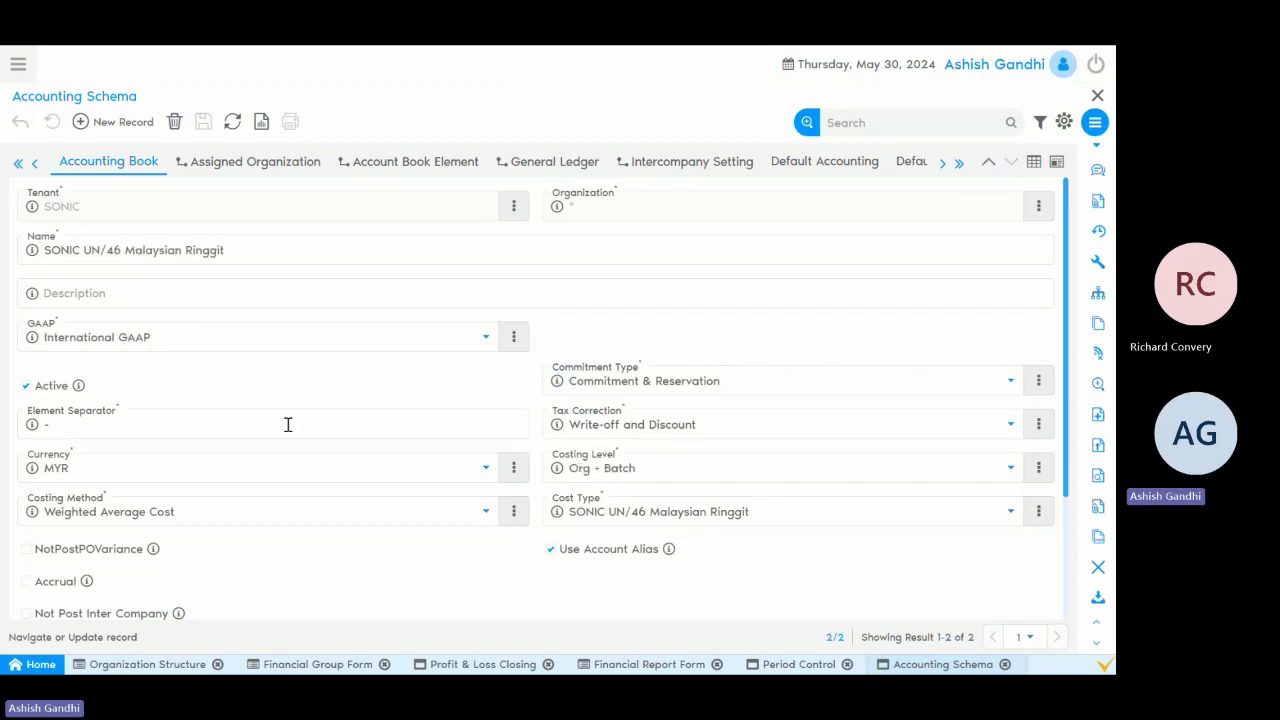
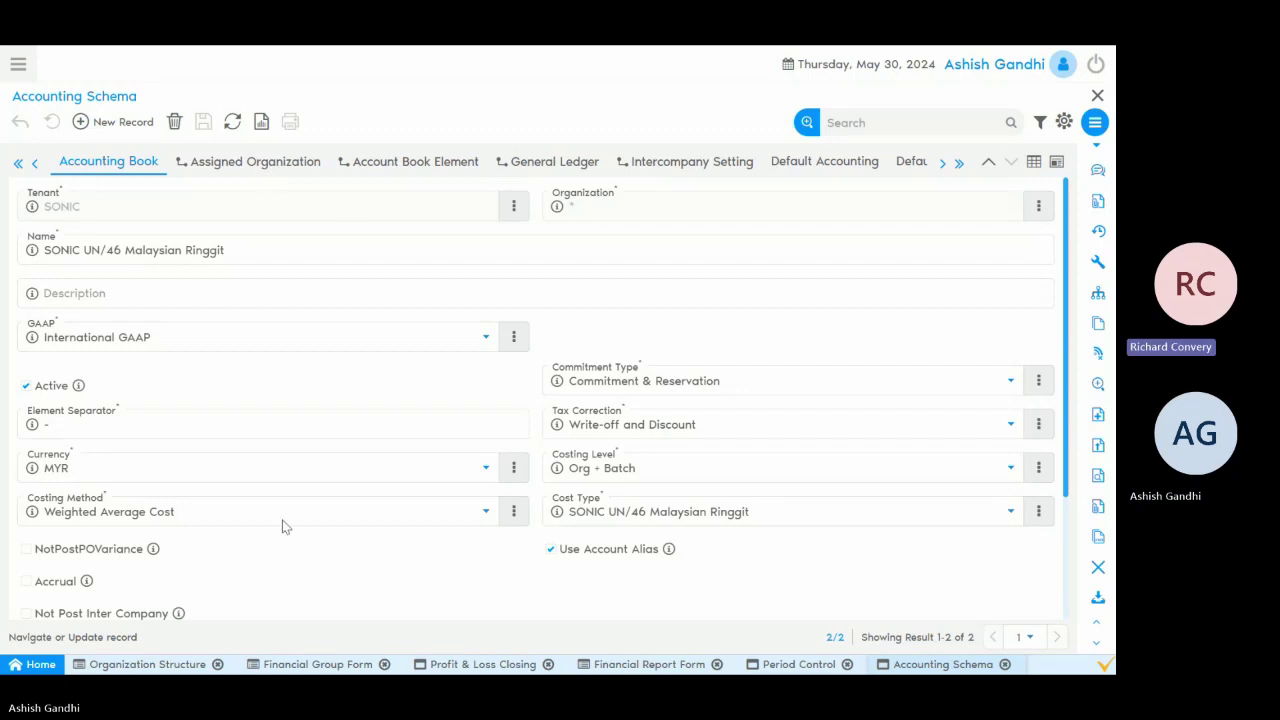
pyautogui.click(1035, 164)
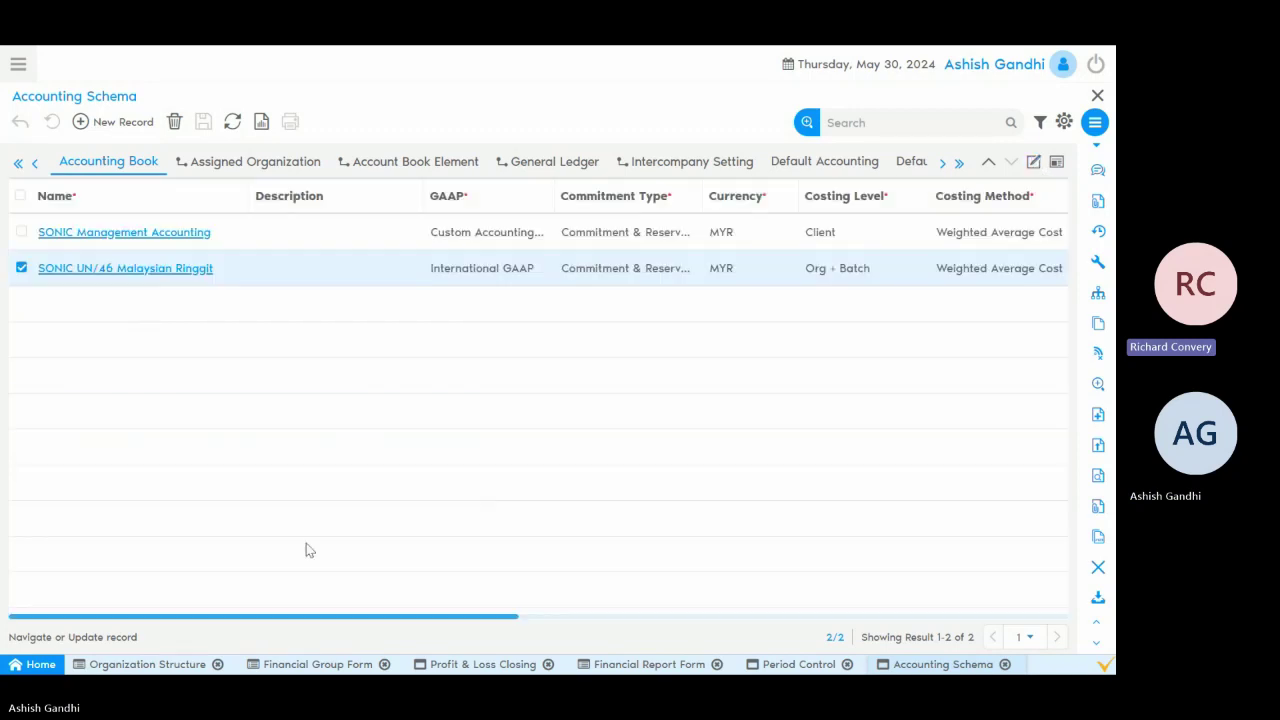
pyautogui.click(179, 667)
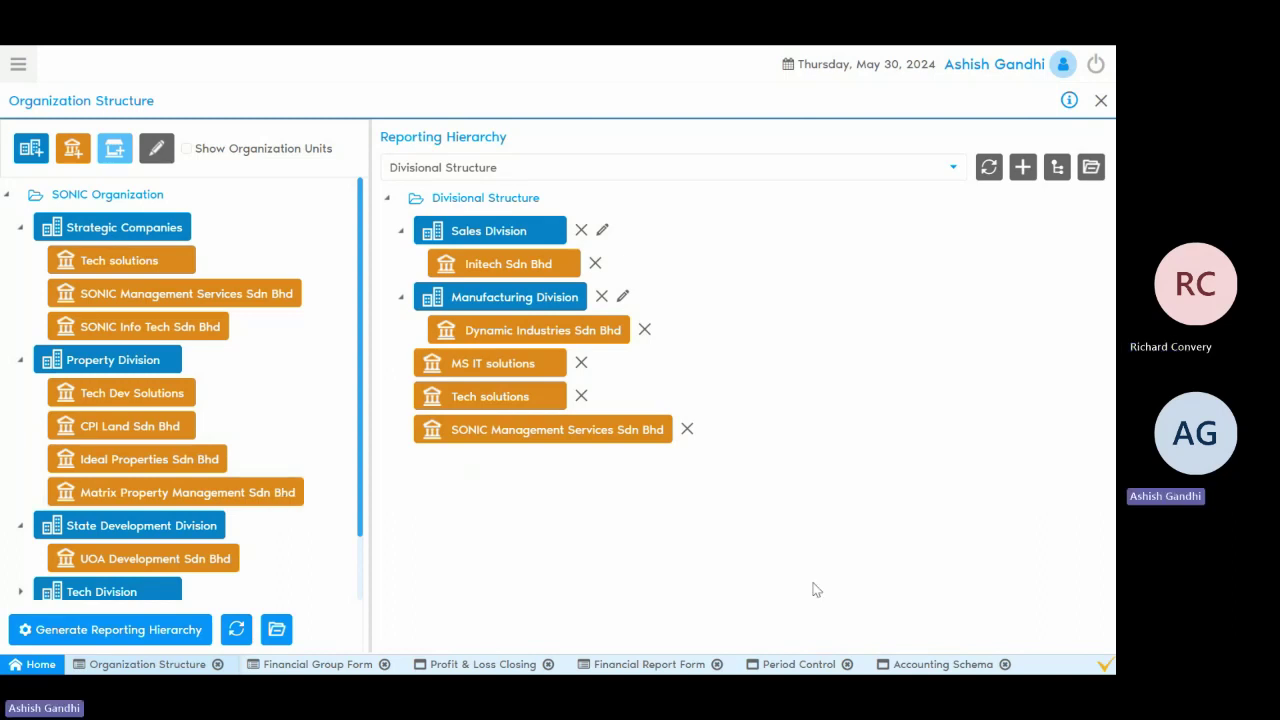
# - Open the 2022 calendar year in Period Control and list its periods
pyautogui.click(797, 667)
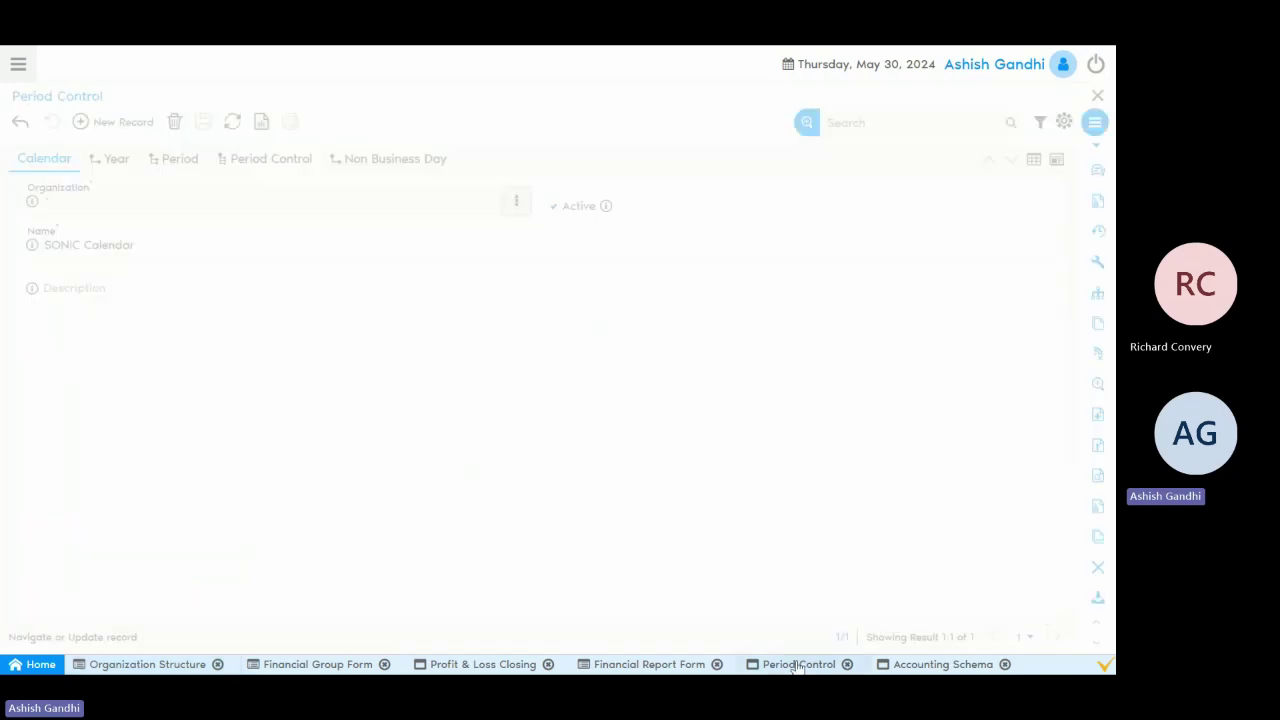
pyautogui.click(112, 162)
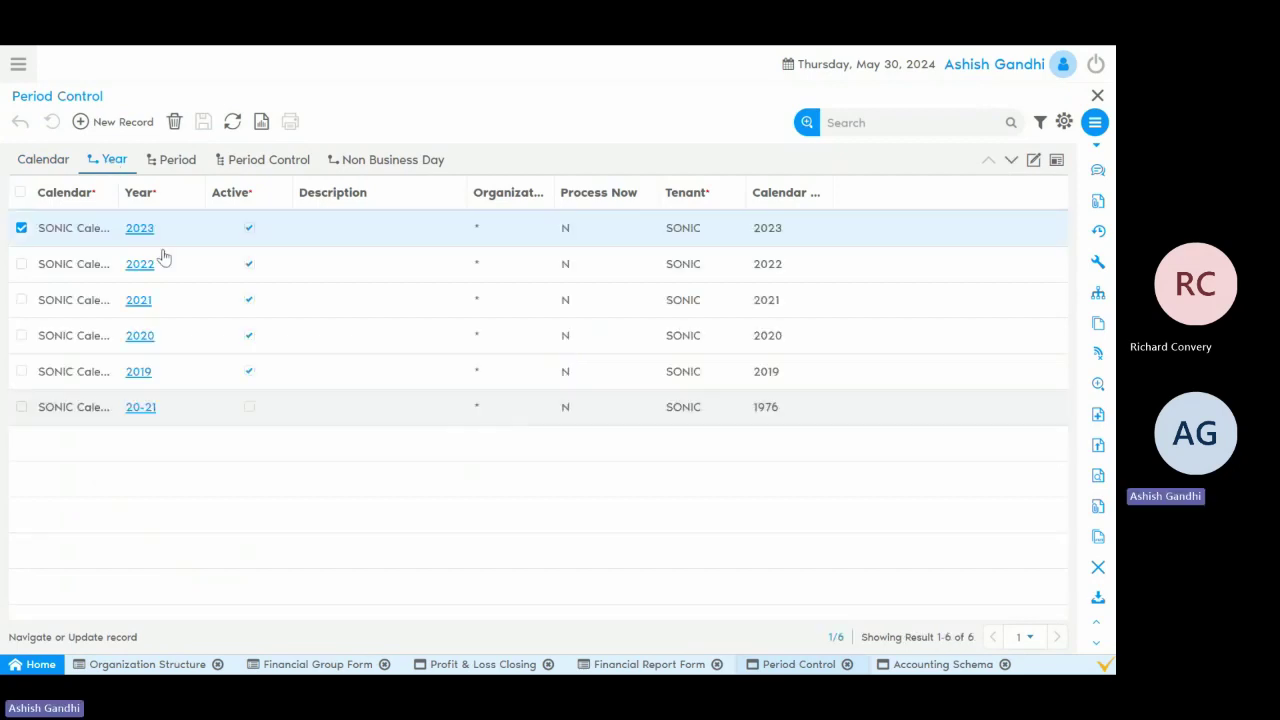
pyautogui.click(143, 265)
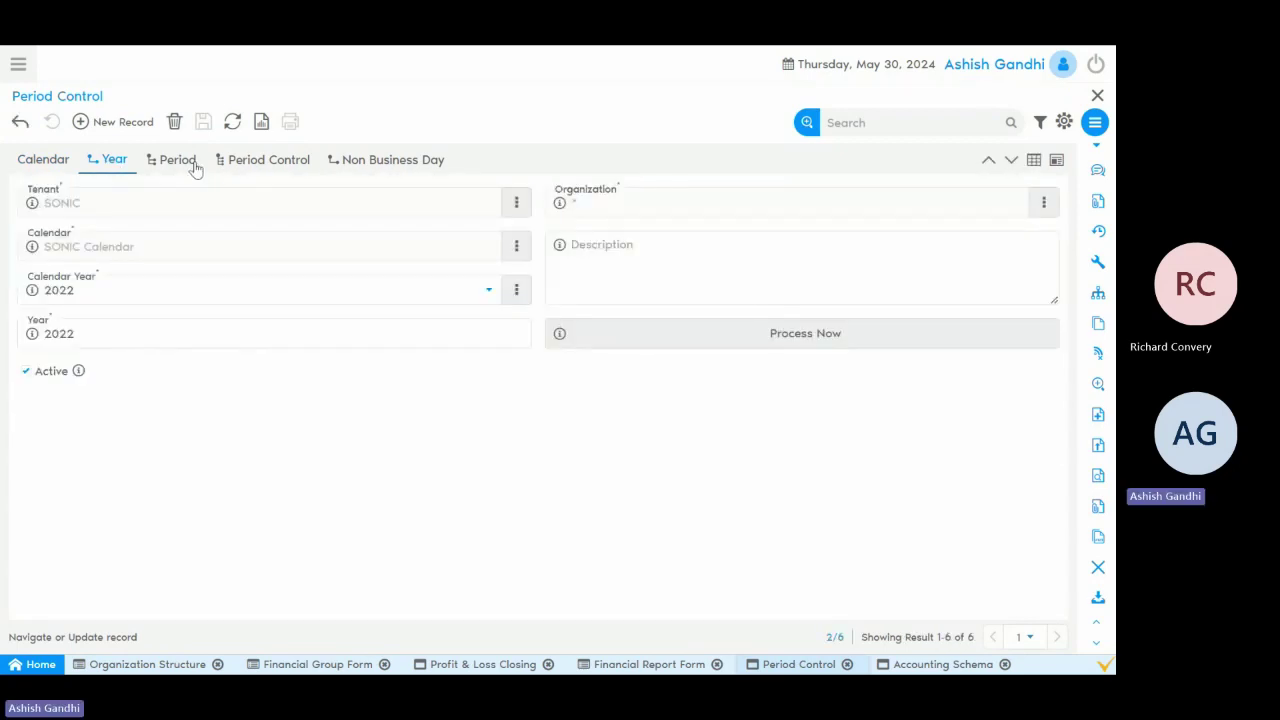
pyautogui.click(178, 160)
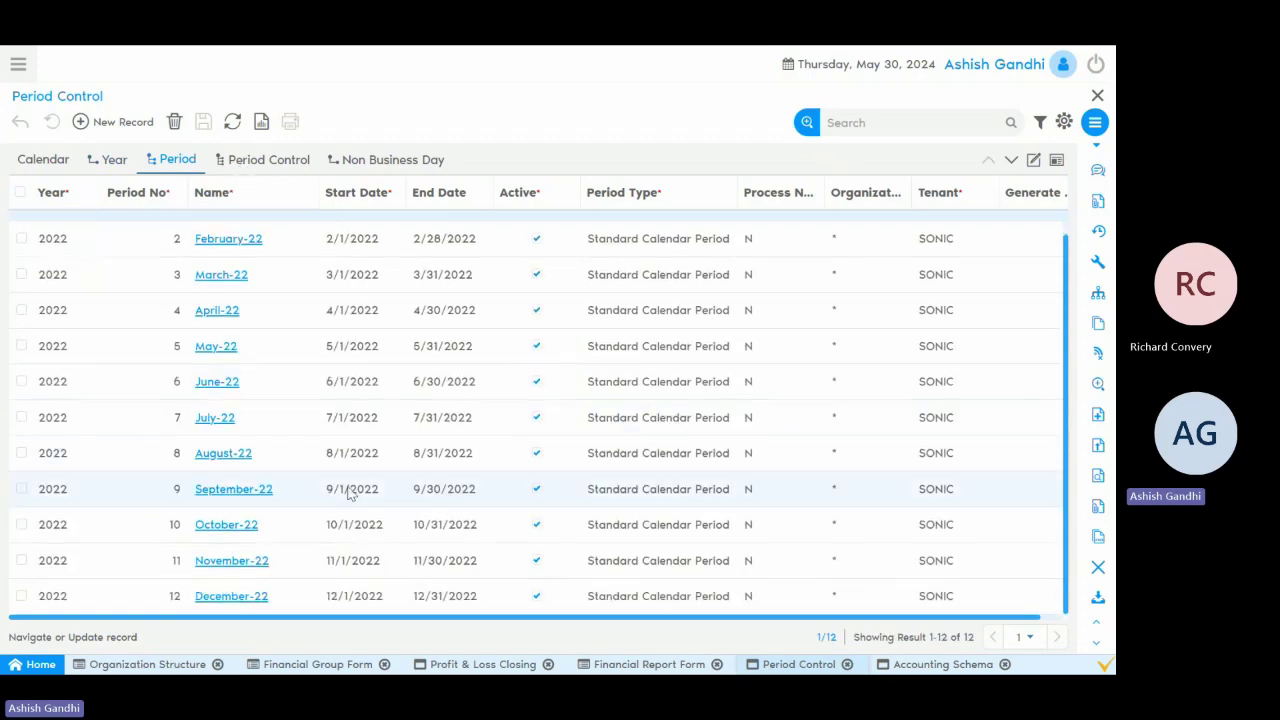
# - Review the period status of the document base types for December-22 and open the AP Credit Memo record
pyautogui.click(260, 168)
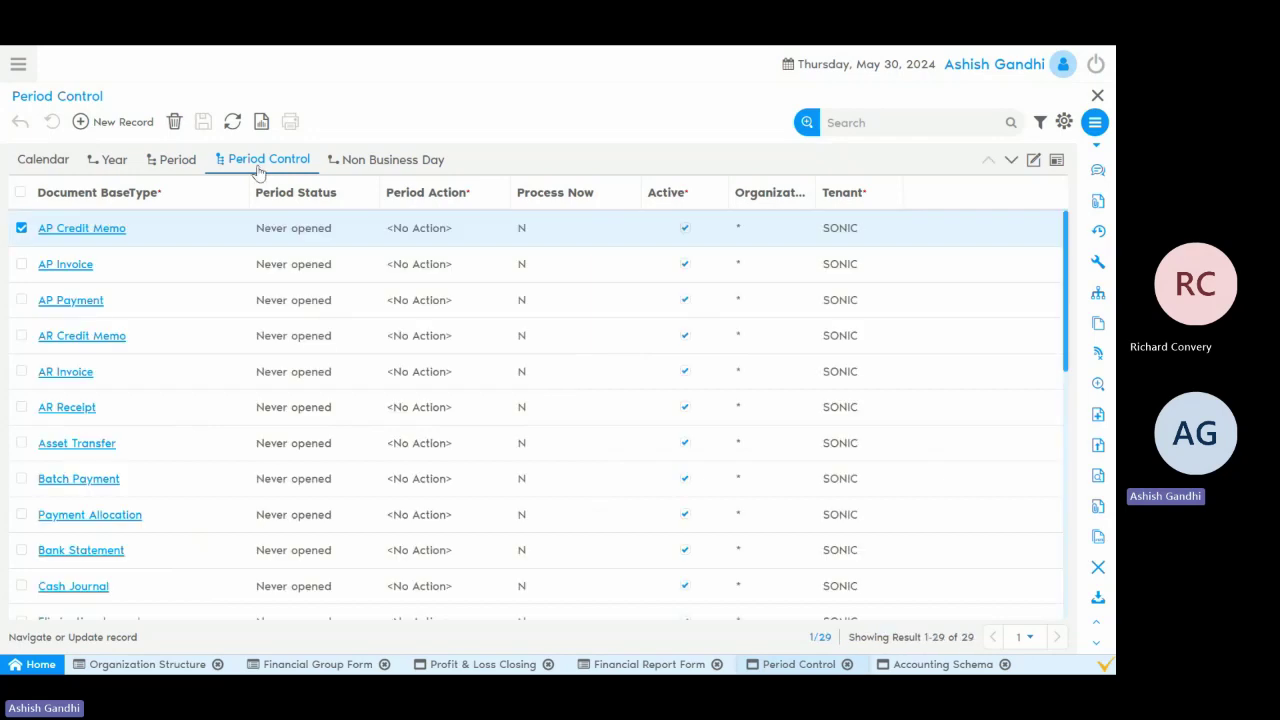
pyautogui.scroll(-3, 309, 326)
pyautogui.scroll(3, 300, 330)
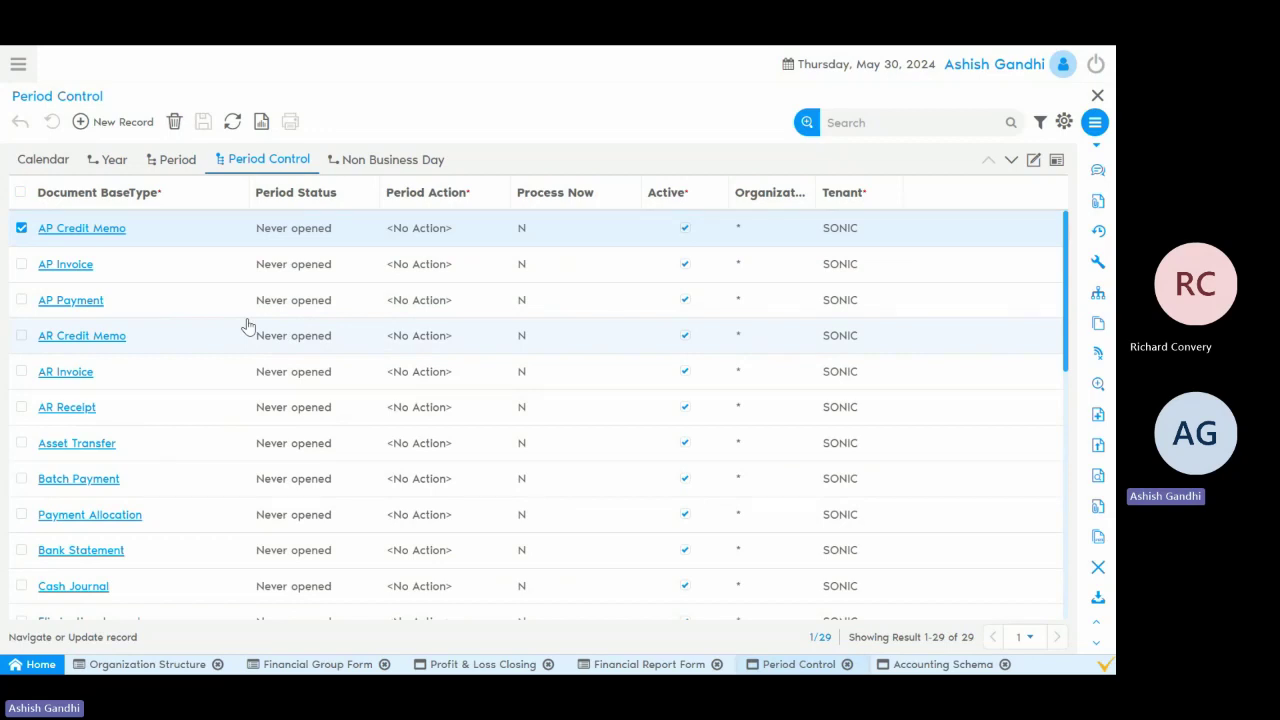
pyautogui.scroll(-5, 247, 326)
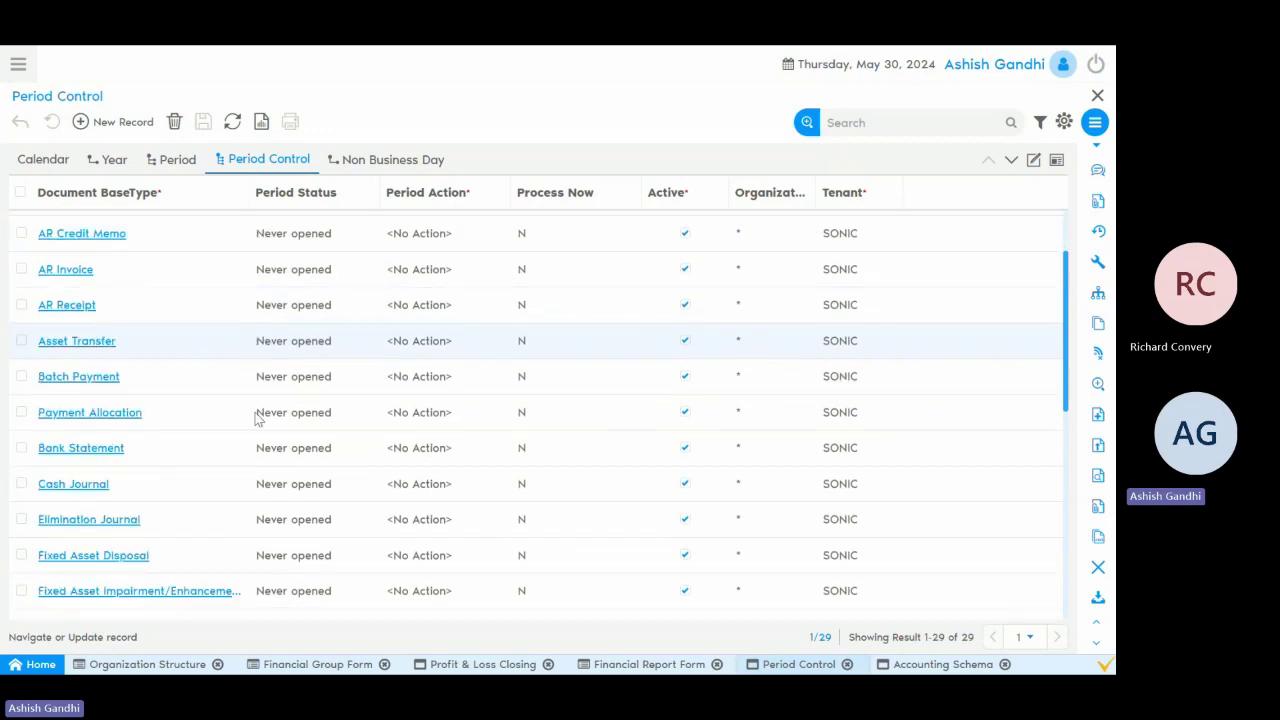
pyautogui.click(1033, 160)
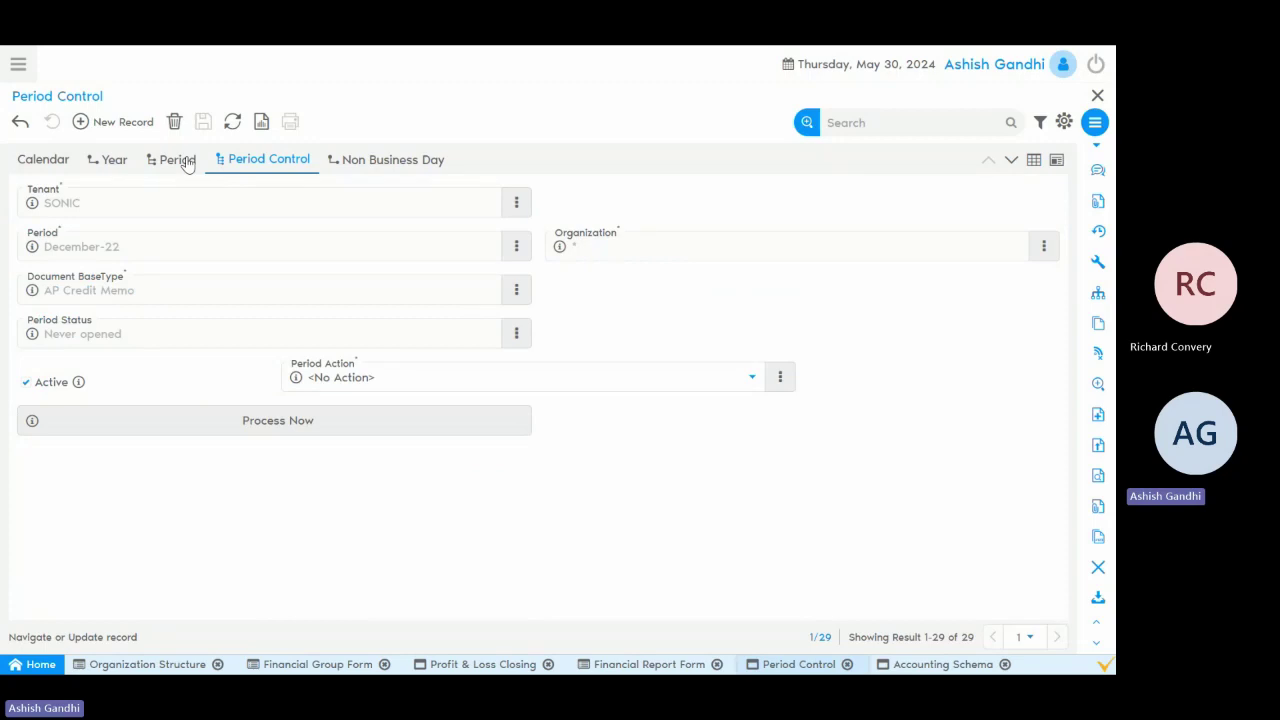
# - Open the processing options for the December-22 period, choose Close Period as the period action, and dismiss the dialog without processing
pyautogui.click(177, 160)
pyautogui.click(1034, 163)
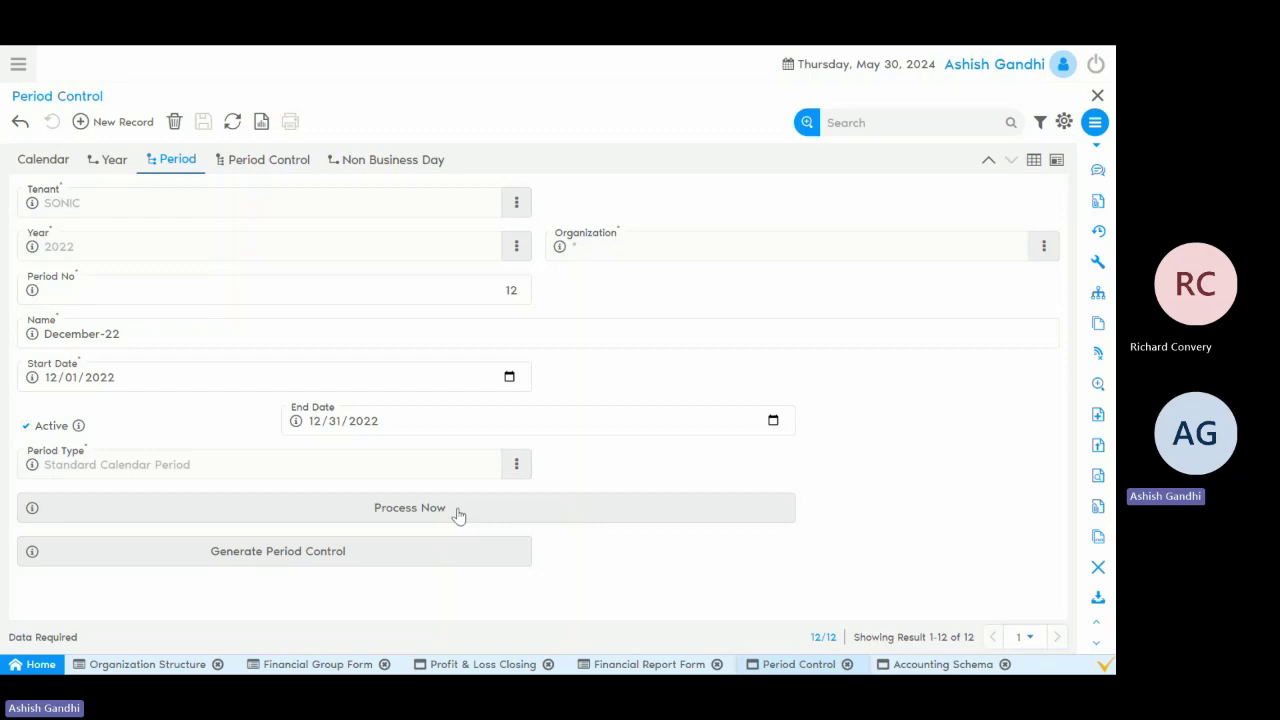
pyautogui.click(458, 517)
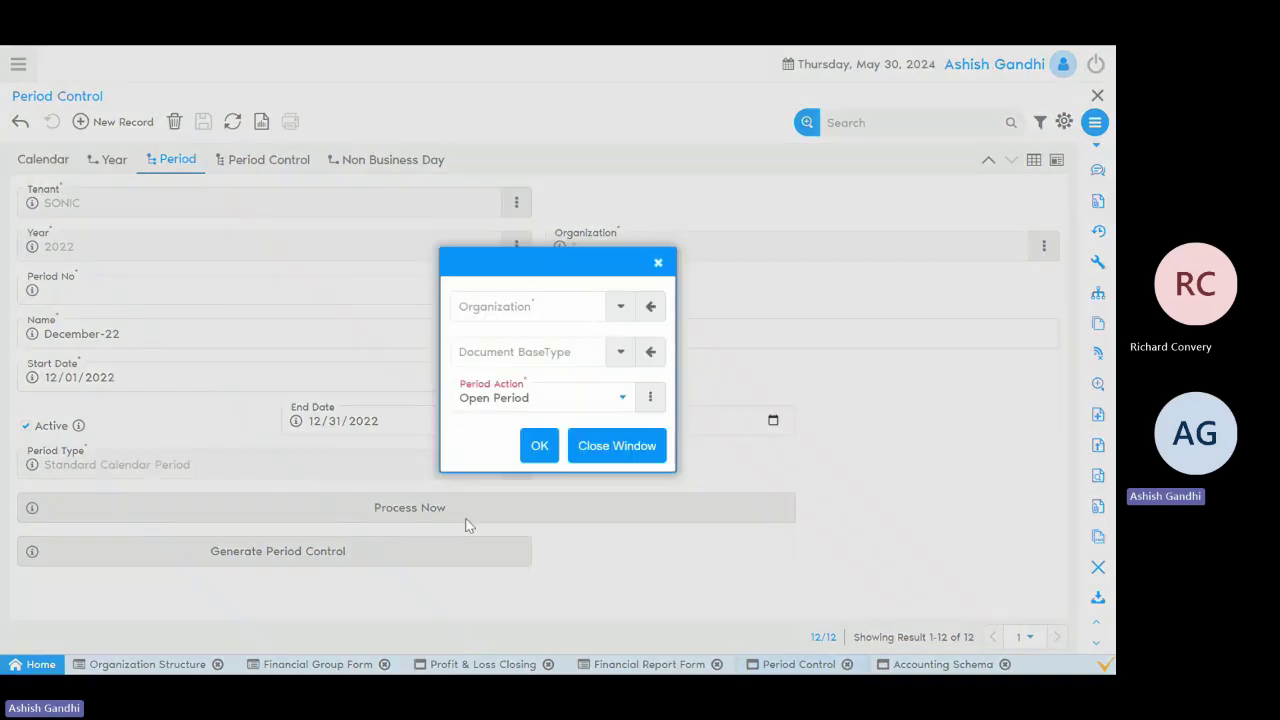
pyautogui.click(545, 402)
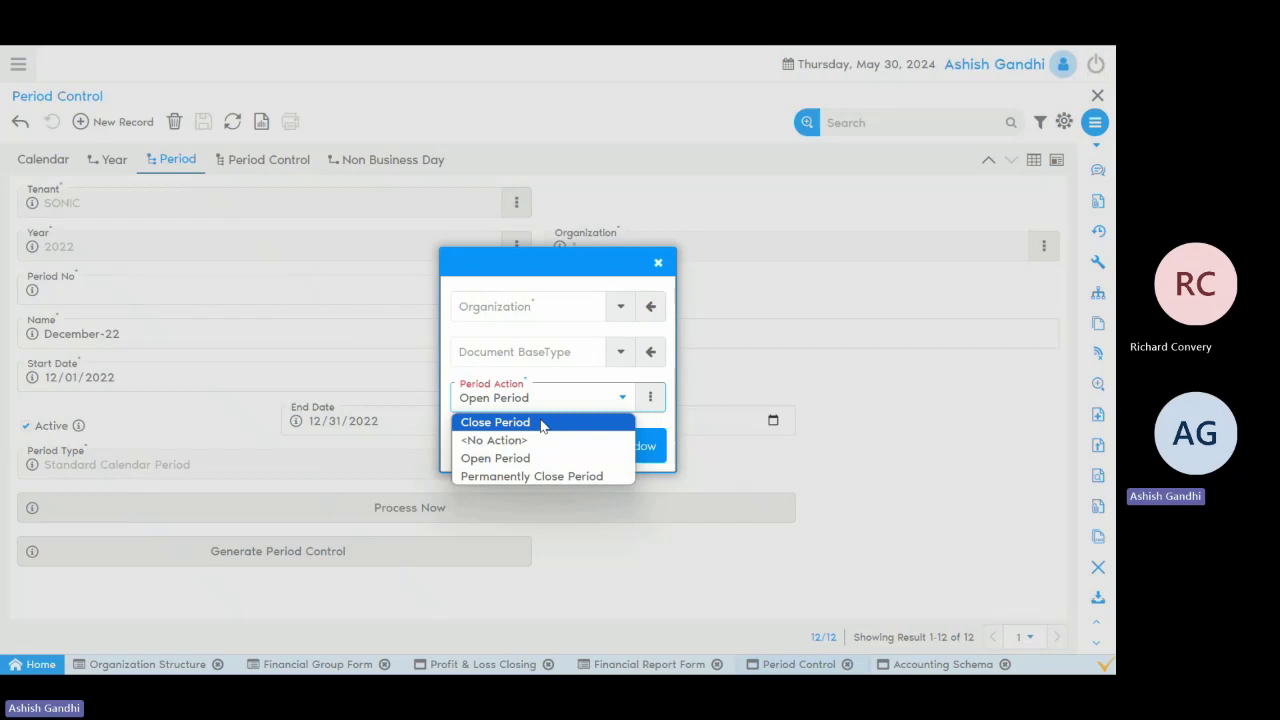
pyautogui.click(541, 423)
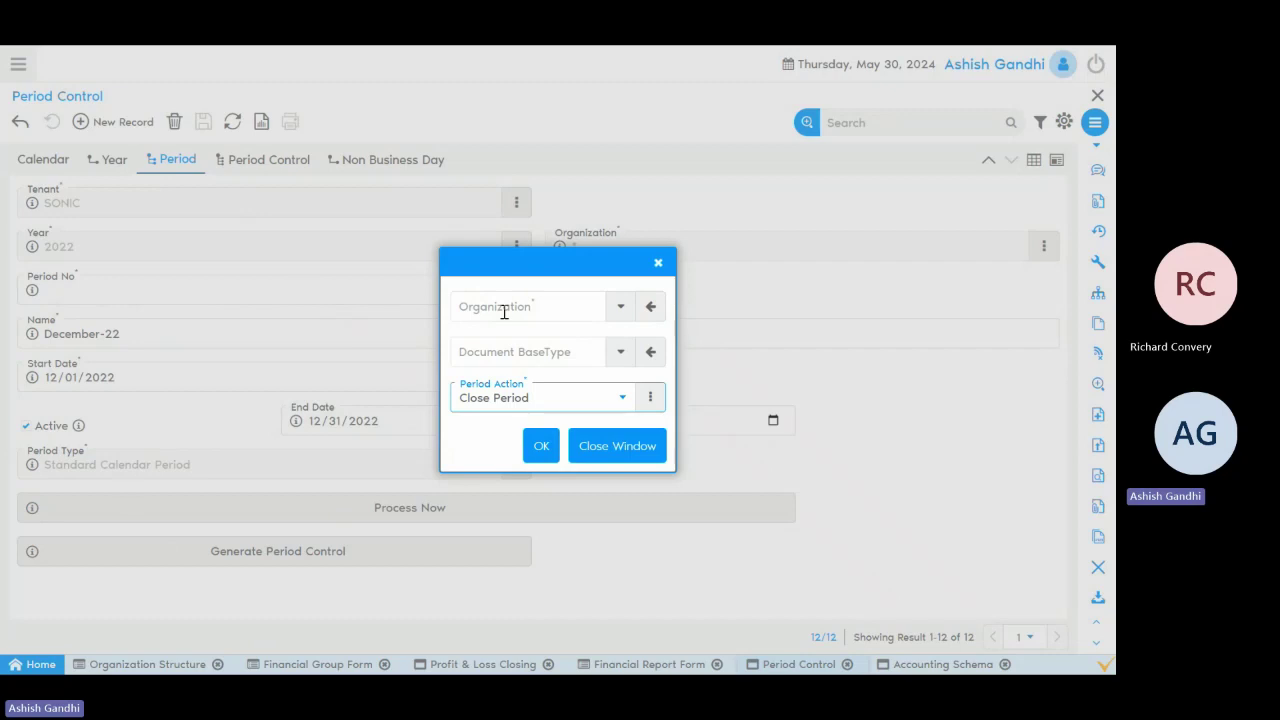
pyautogui.click(659, 265)
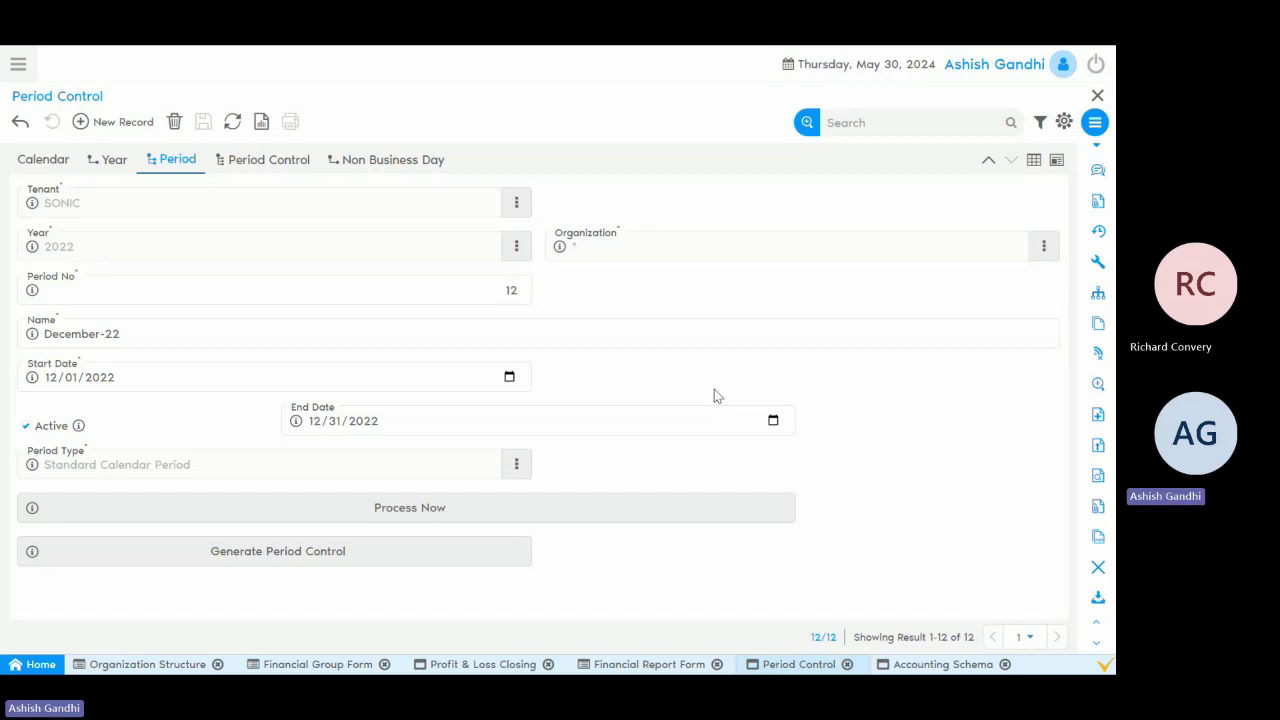
# - Review the Profit & Loss Closing record, including its dates, accounting book and Status section
pyautogui.click(485, 665)
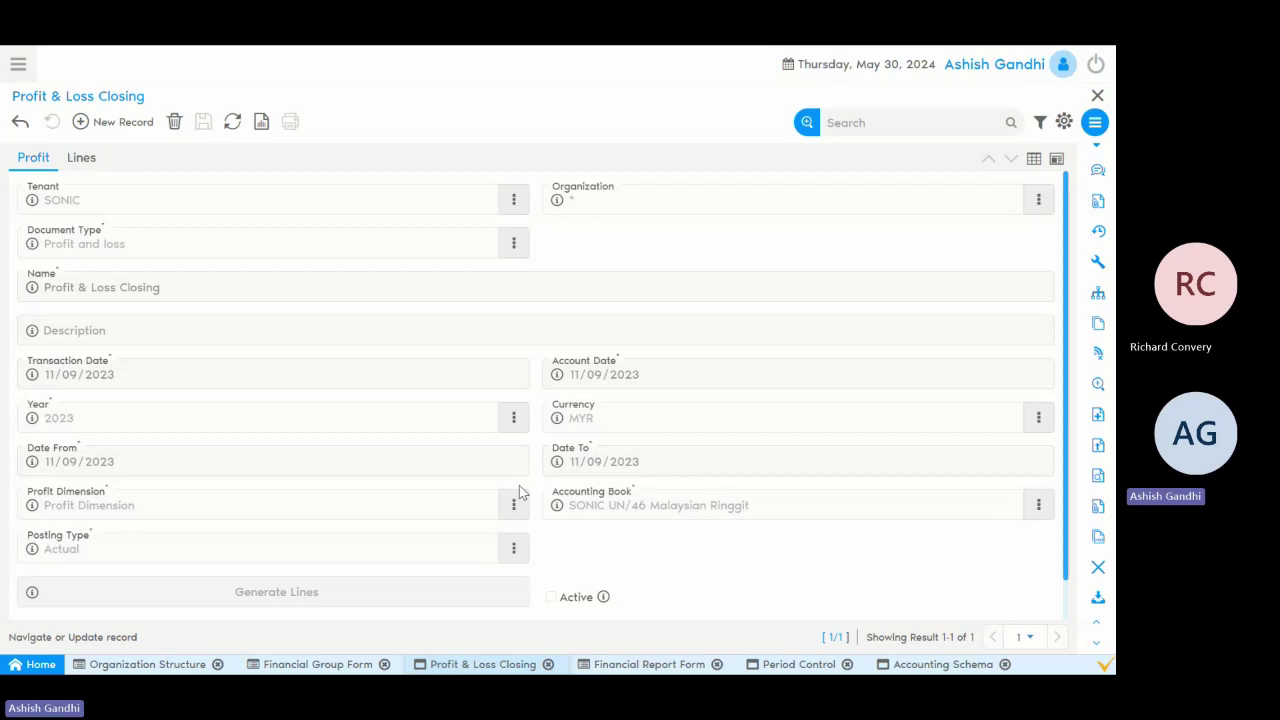
pyautogui.scroll(-1, 490, 410)
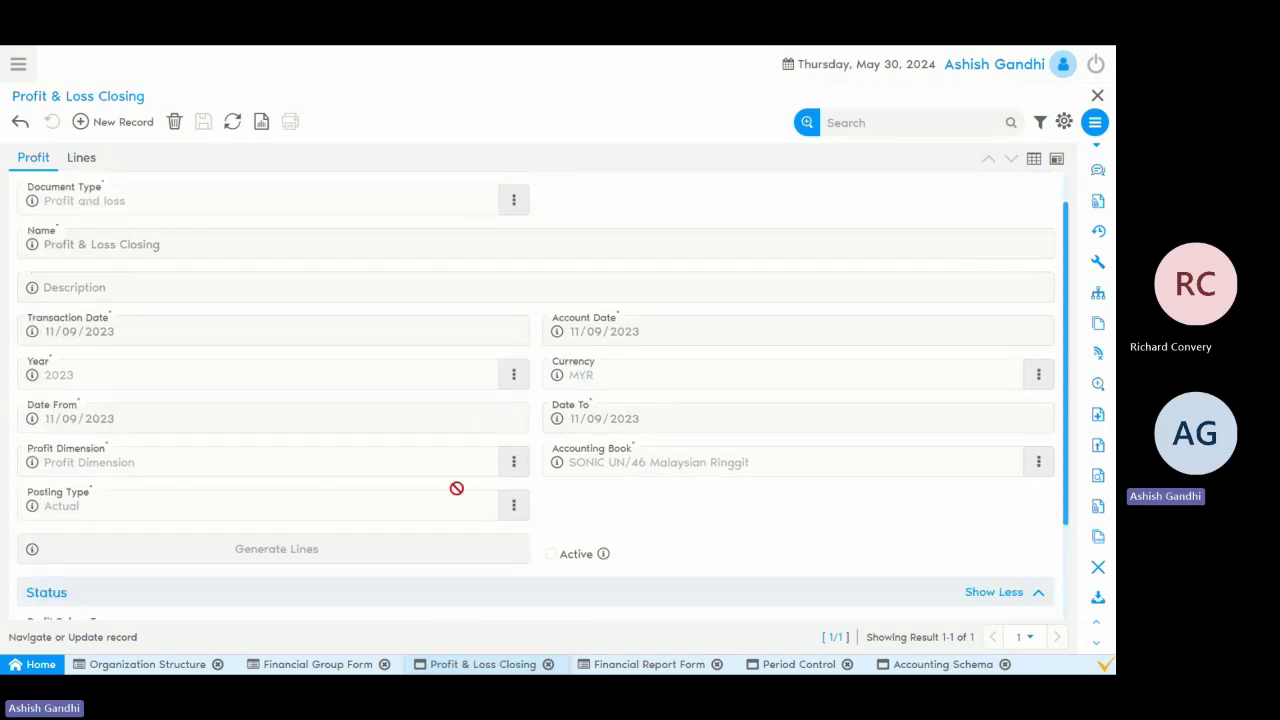
pyautogui.click(453, 606)
pyautogui.scroll(2, 435, 516)
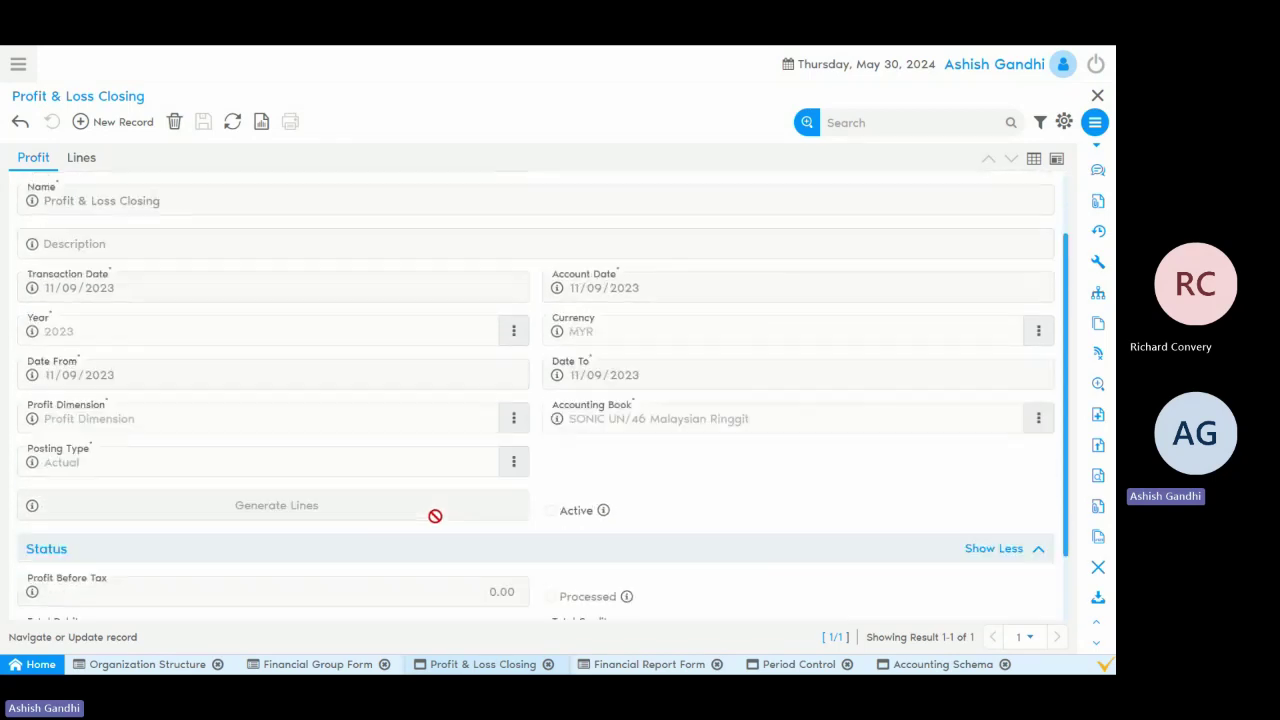
pyautogui.scroll(-2, 366, 466)
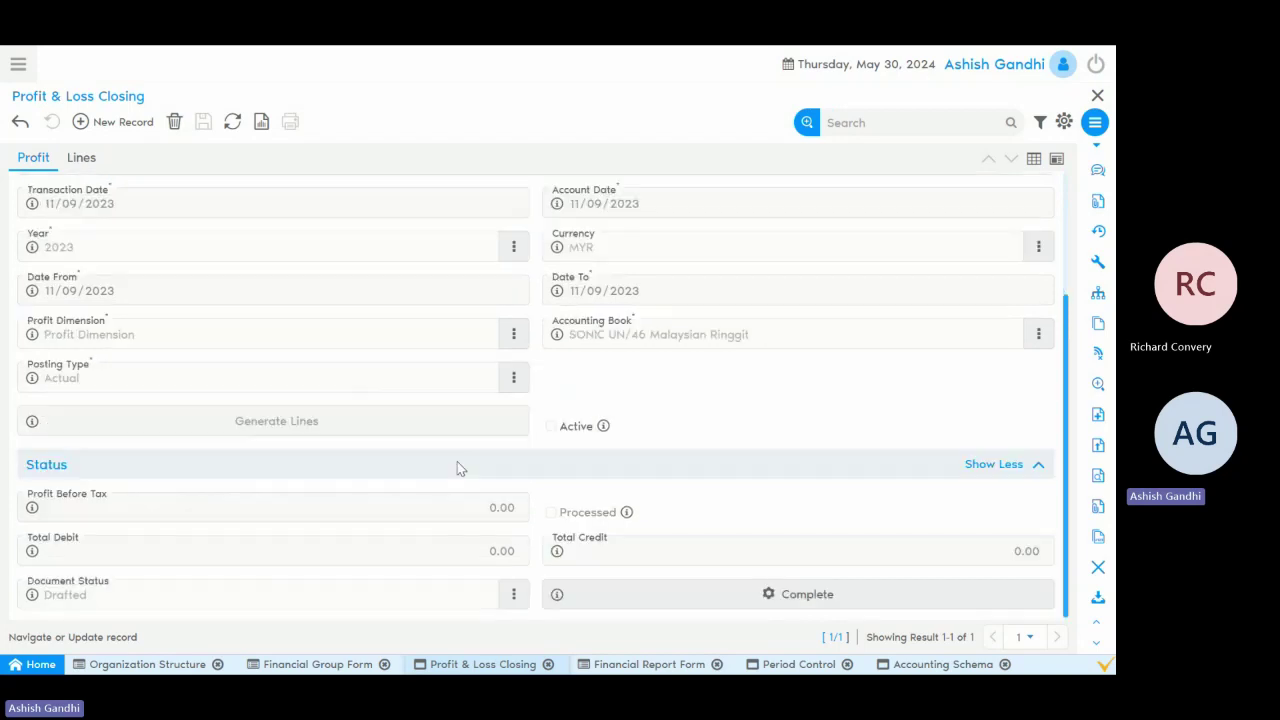
pyautogui.scroll(1, 457, 468)
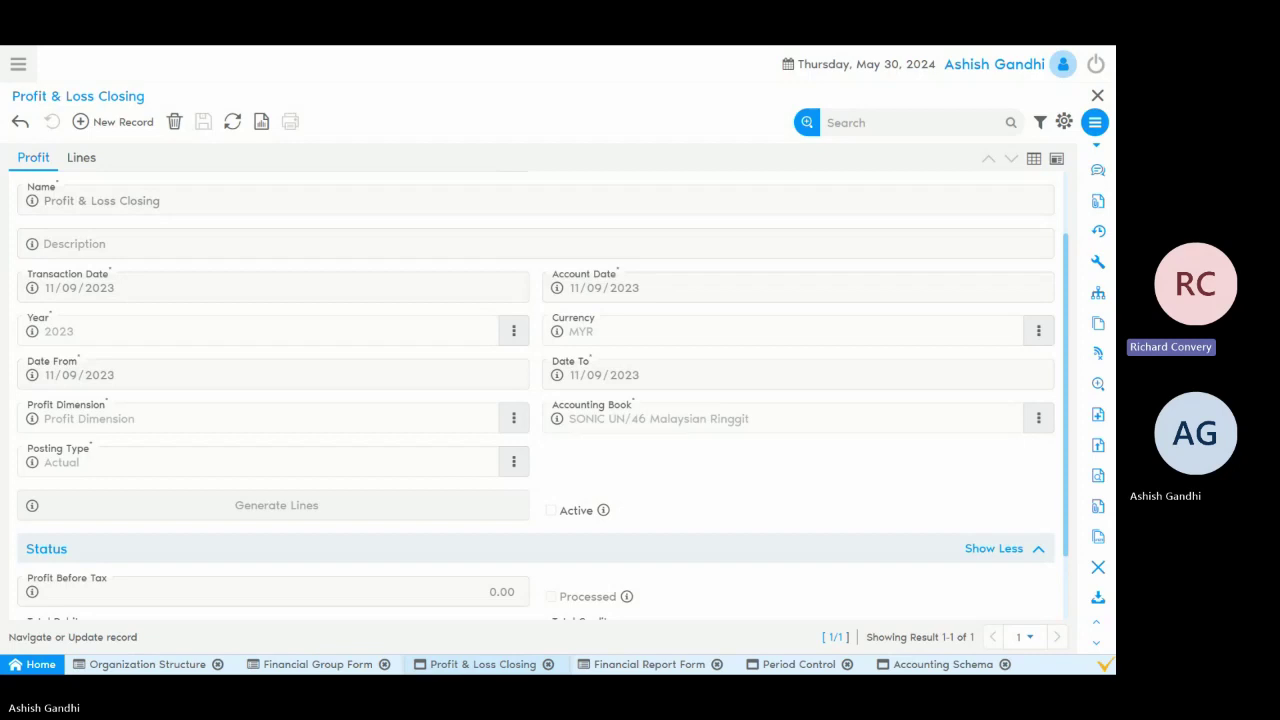
# - View the Balance Sheet report line set in the Financial Report Form and return to the list of reports
pyautogui.click(631, 666)
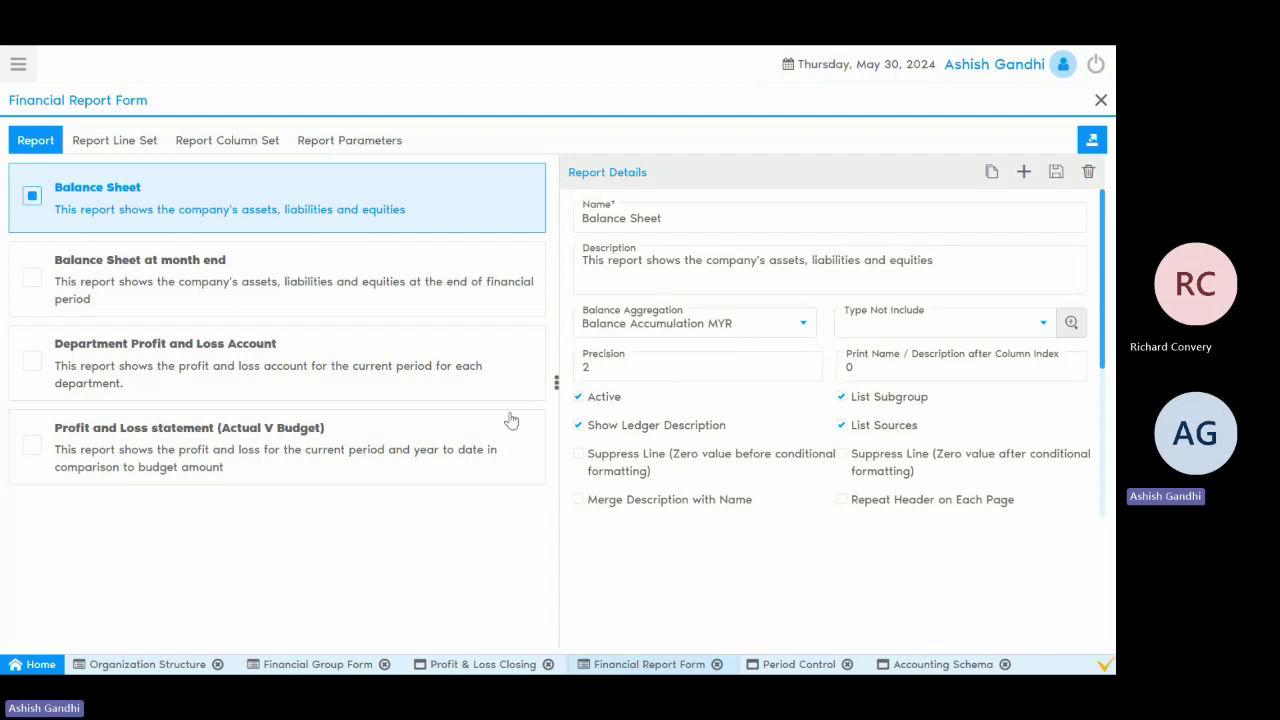
pyautogui.click(117, 142)
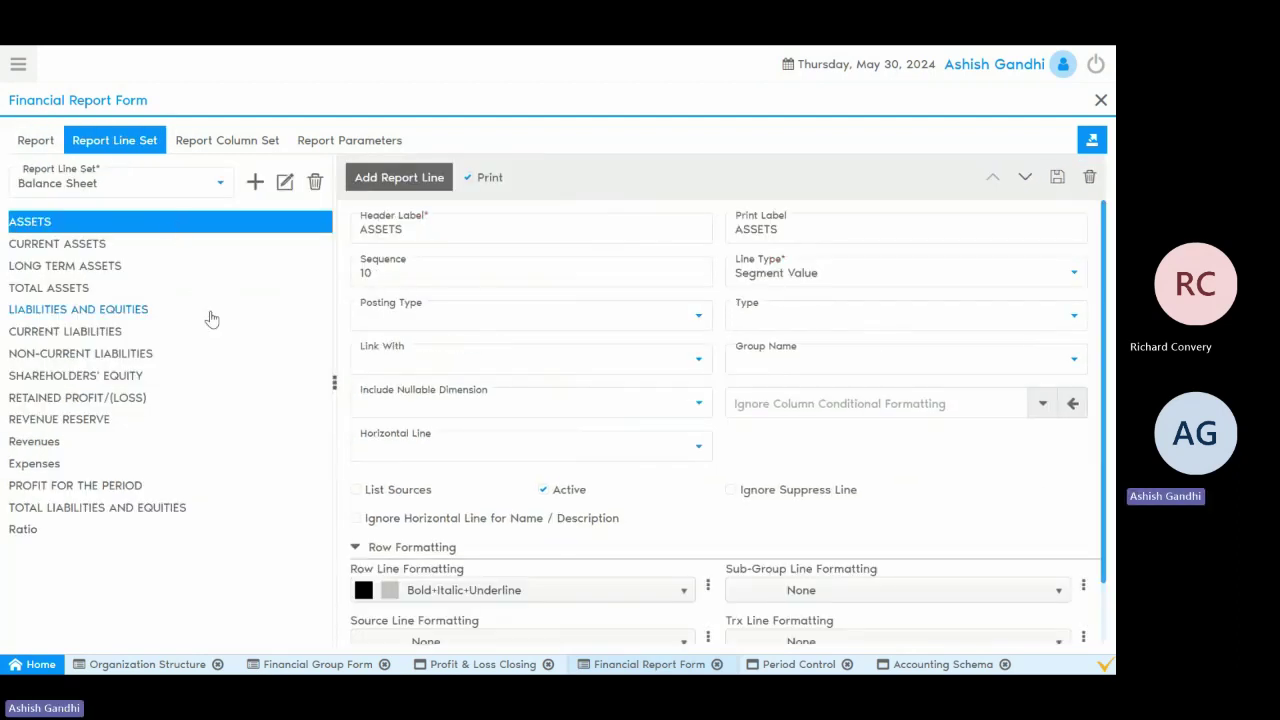
pyautogui.doubleClick(44, 148)
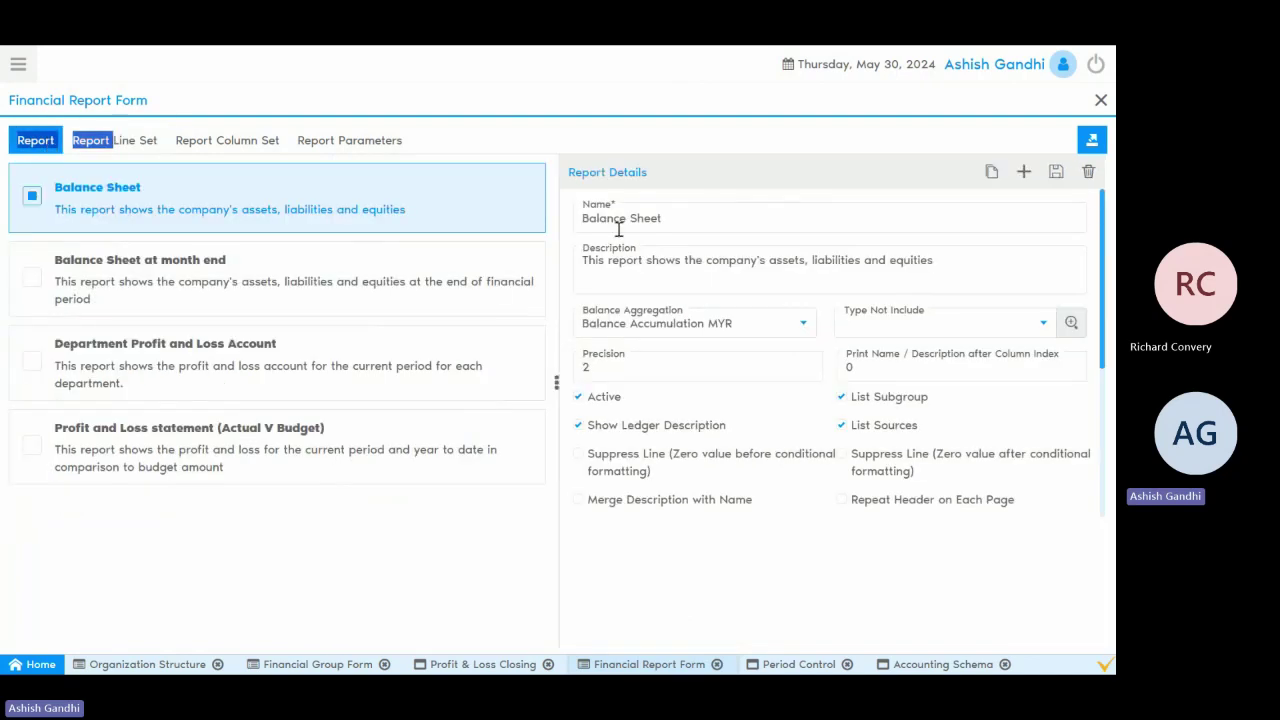
# - Review the Balance Sheet report's details, line set with the CURRENT ASSETS line, column set and report parameters
pyautogui.doubleClick(668, 218)
pyautogui.click(696, 262)
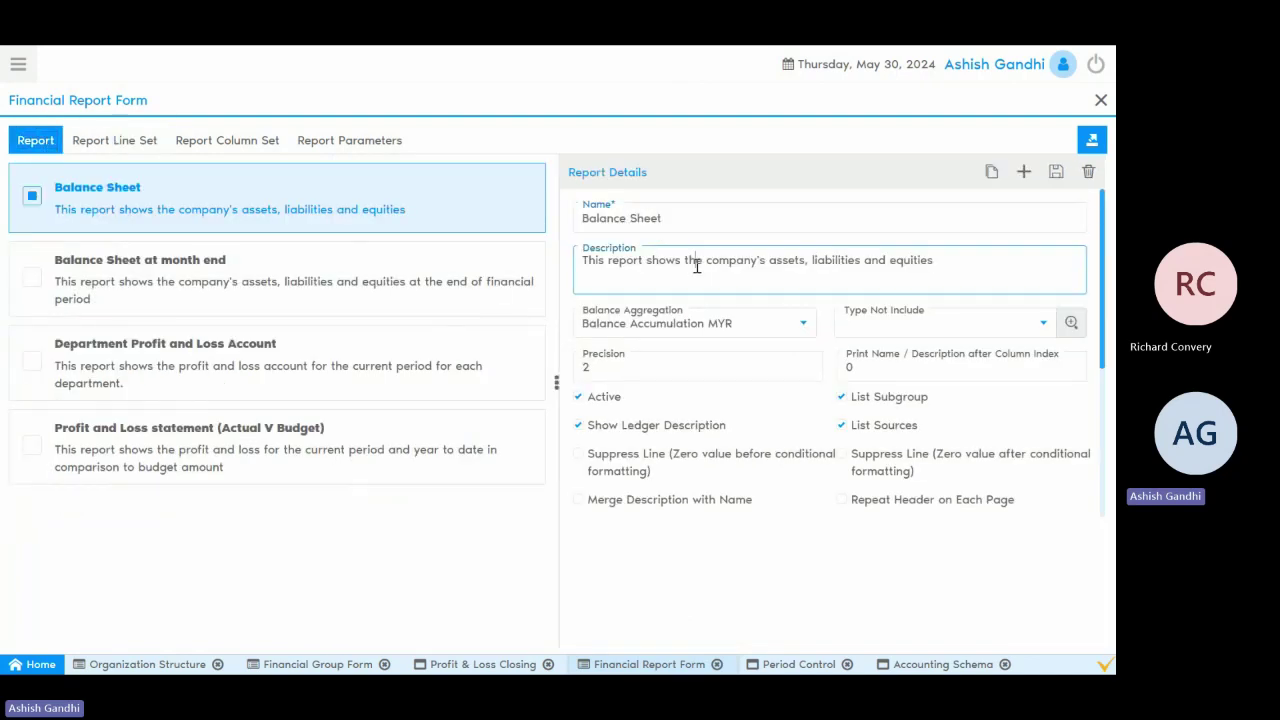
pyautogui.click(119, 147)
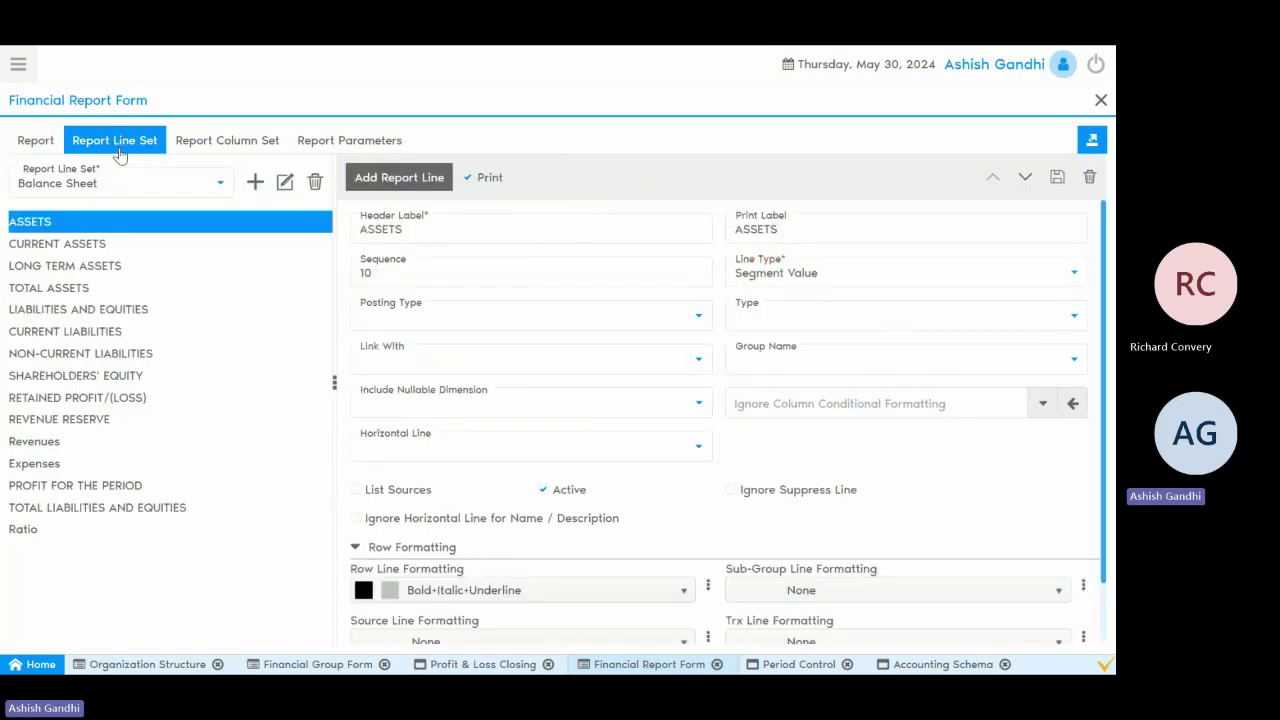
pyautogui.click(127, 246)
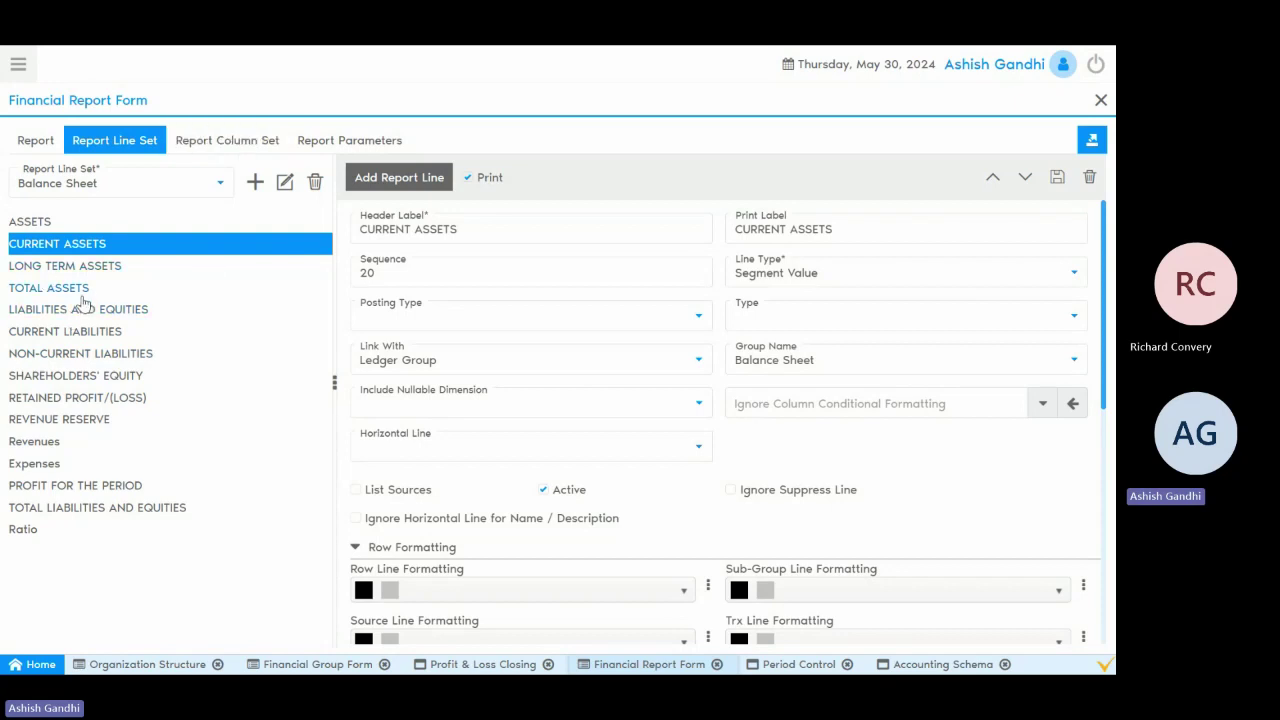
pyautogui.click(197, 143)
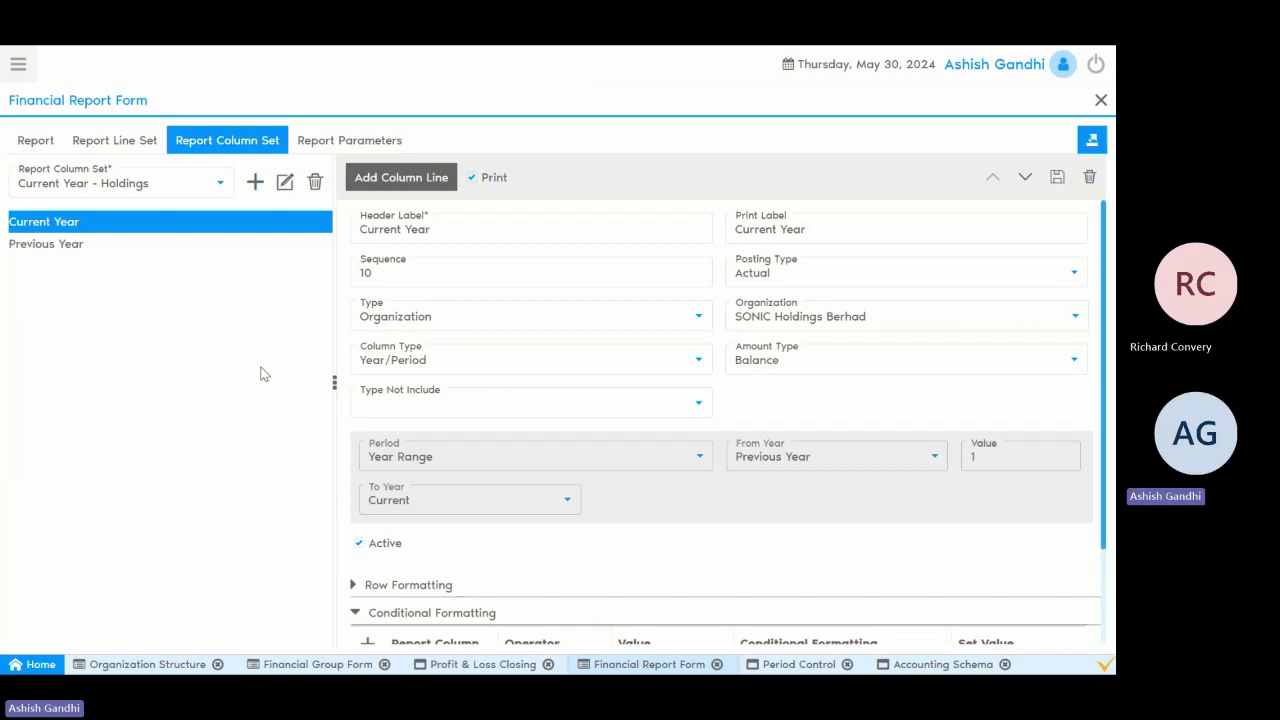
pyautogui.click(347, 145)
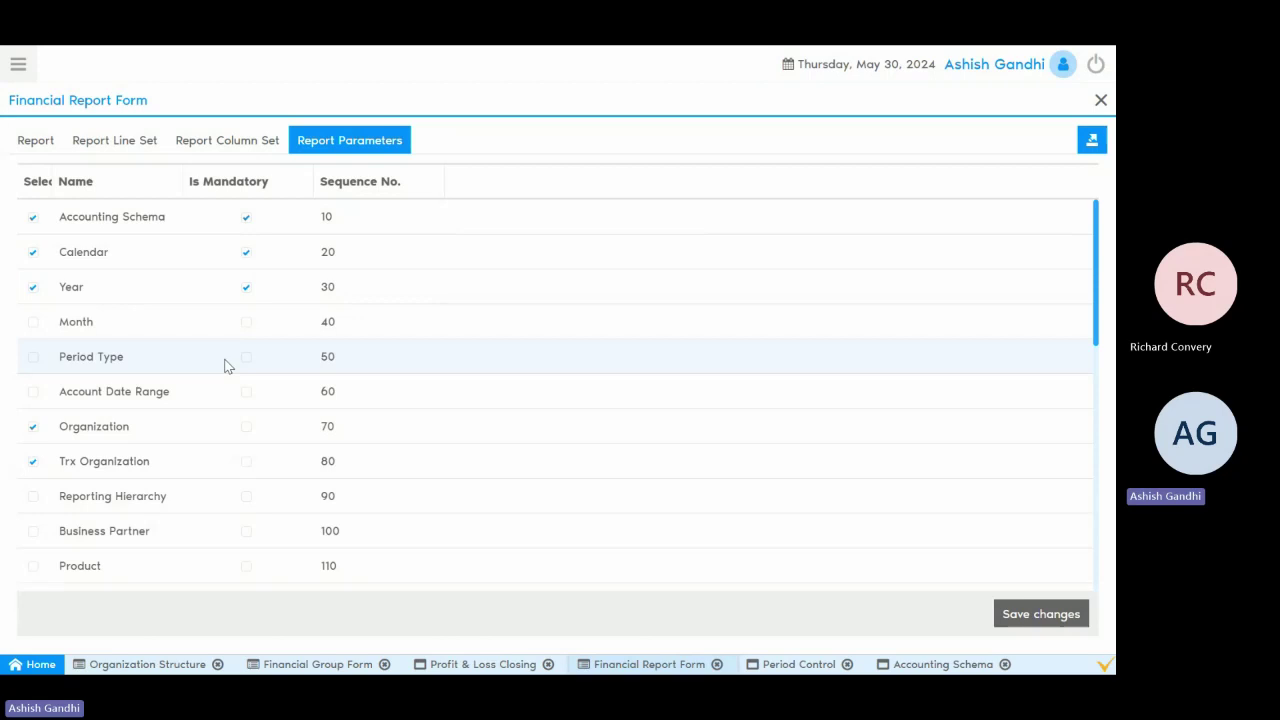
# - Open the Balance Sheet report for generation and choose the SONIC UN/46 Malaysian Ringgit accounting schema and SONIC Calendar
pyautogui.click(1091, 141)
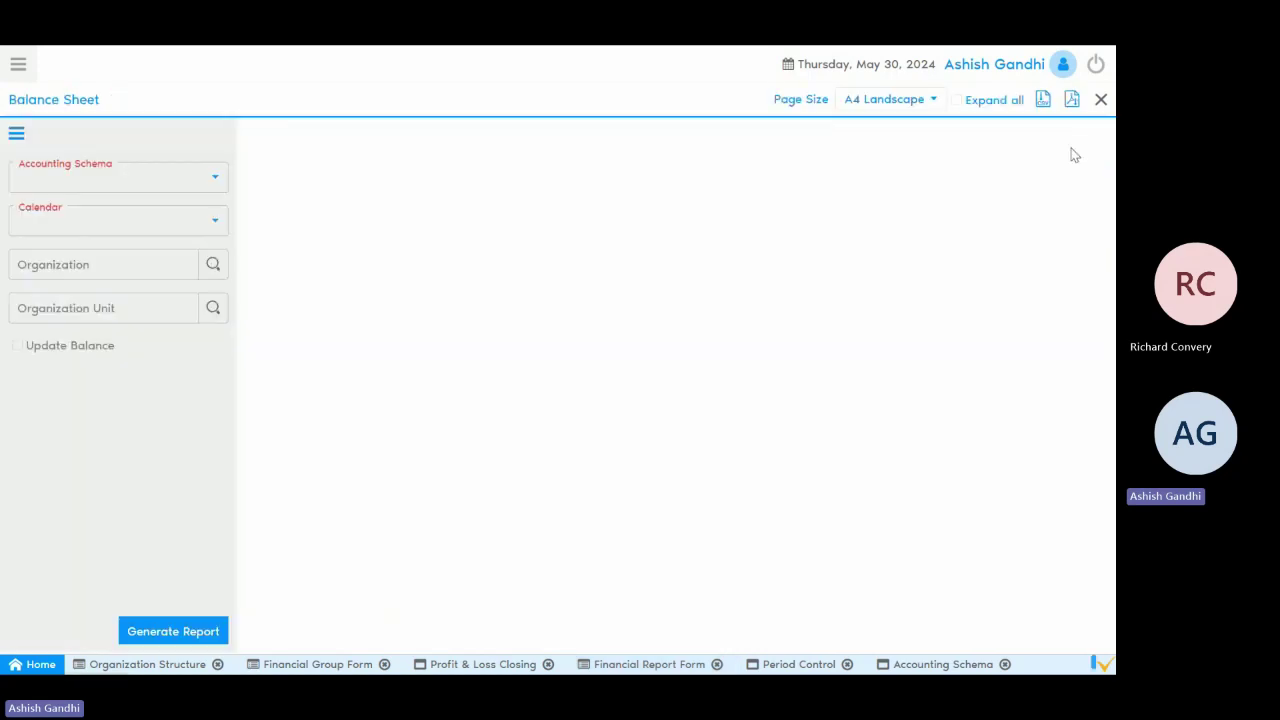
pyautogui.click(138, 186)
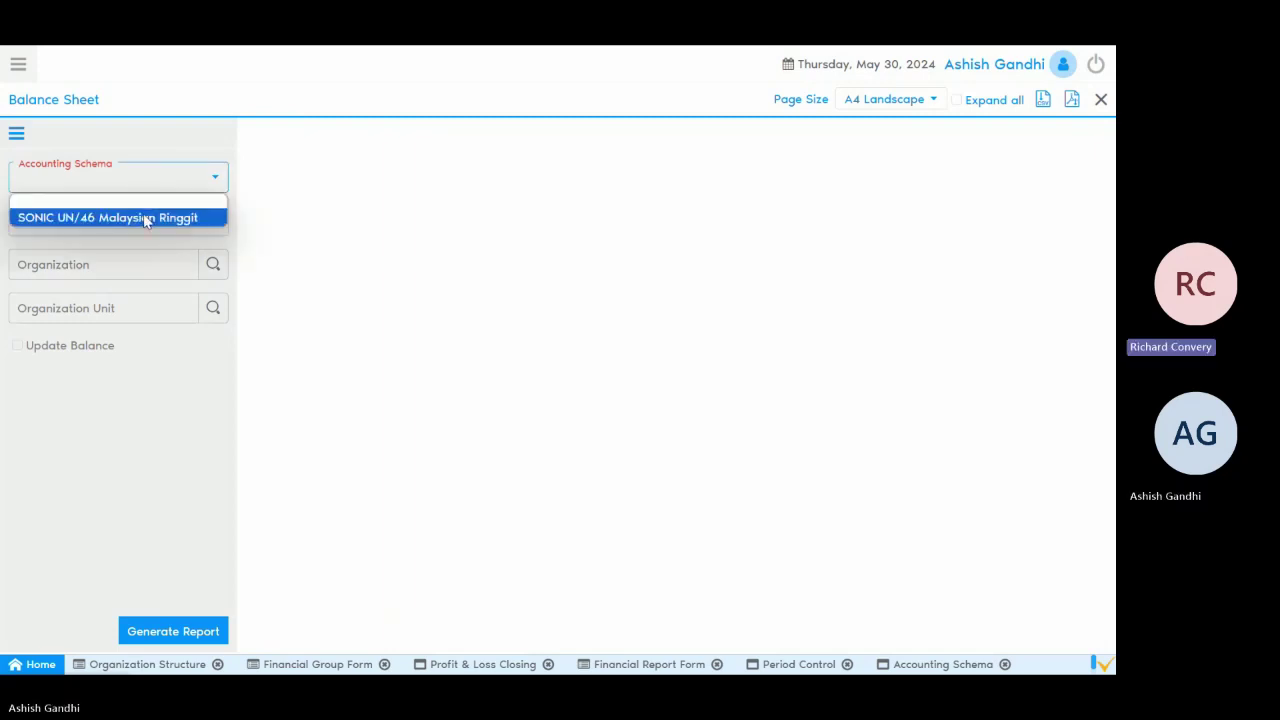
pyautogui.click(145, 218)
pyautogui.click(150, 231)
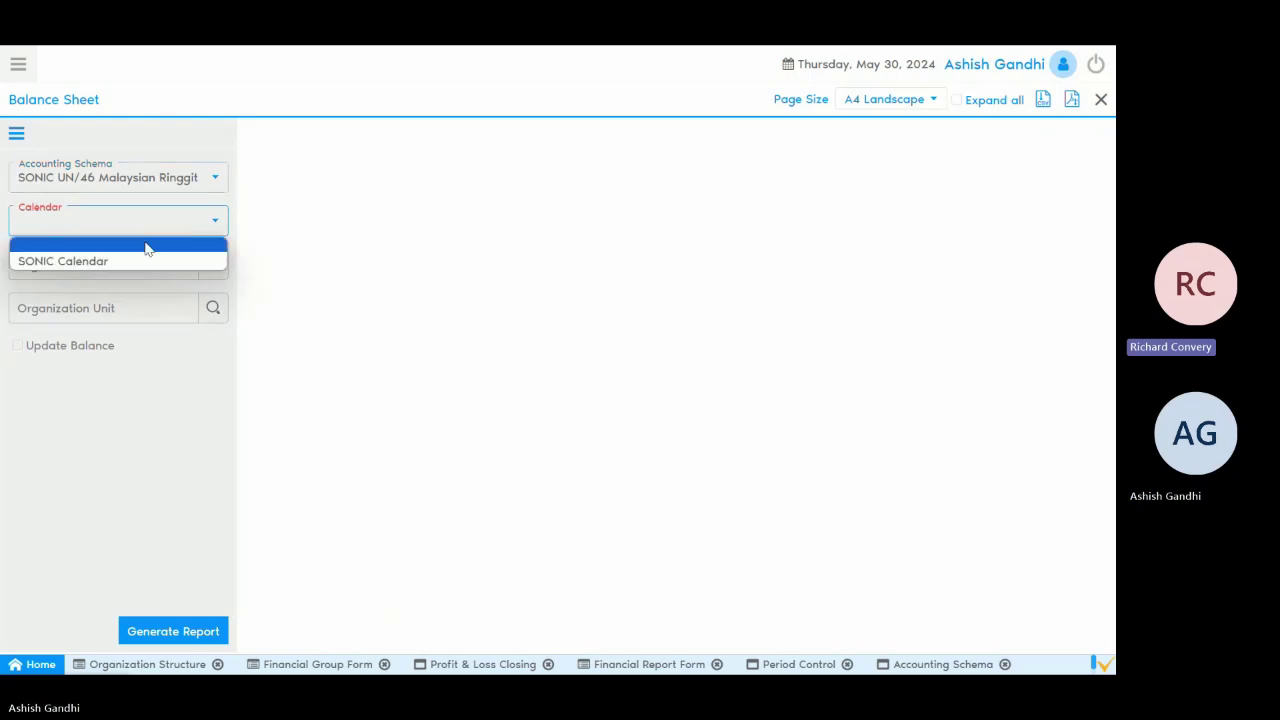
pyautogui.click(141, 255)
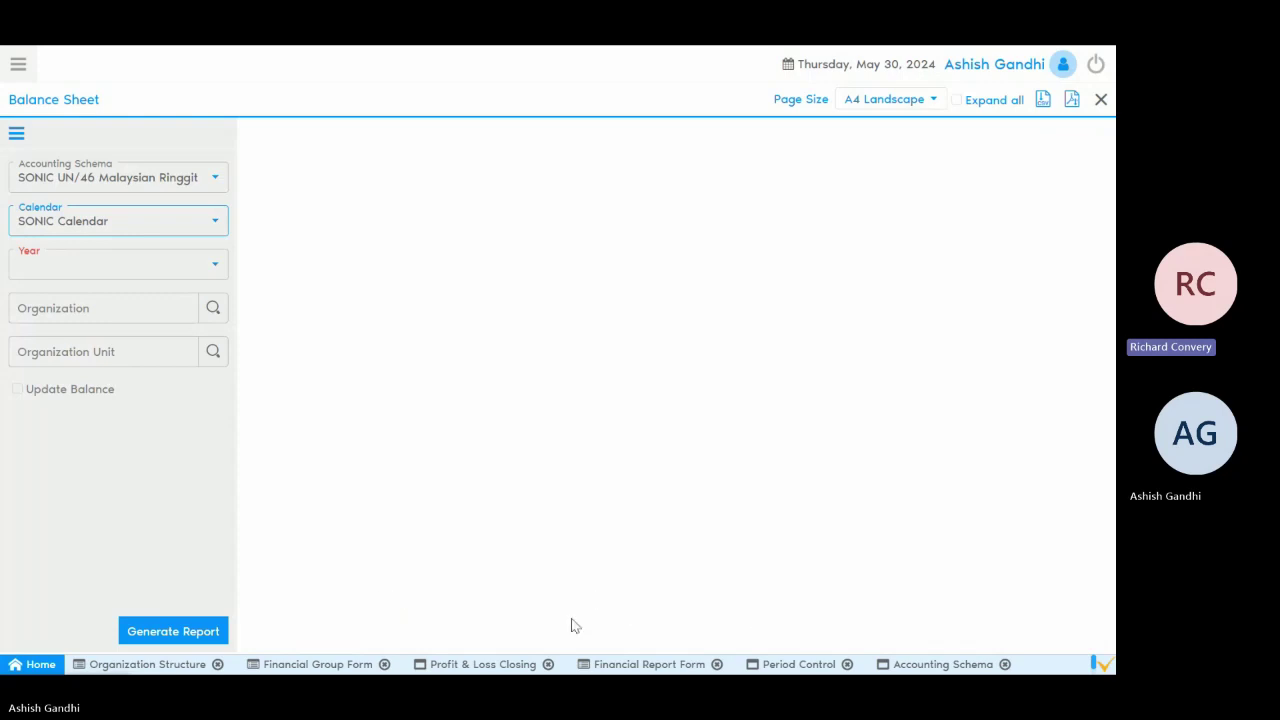
# - Return to the Financial Report Form and view the Balance Sheet report's column set
pyautogui.click(625, 665)
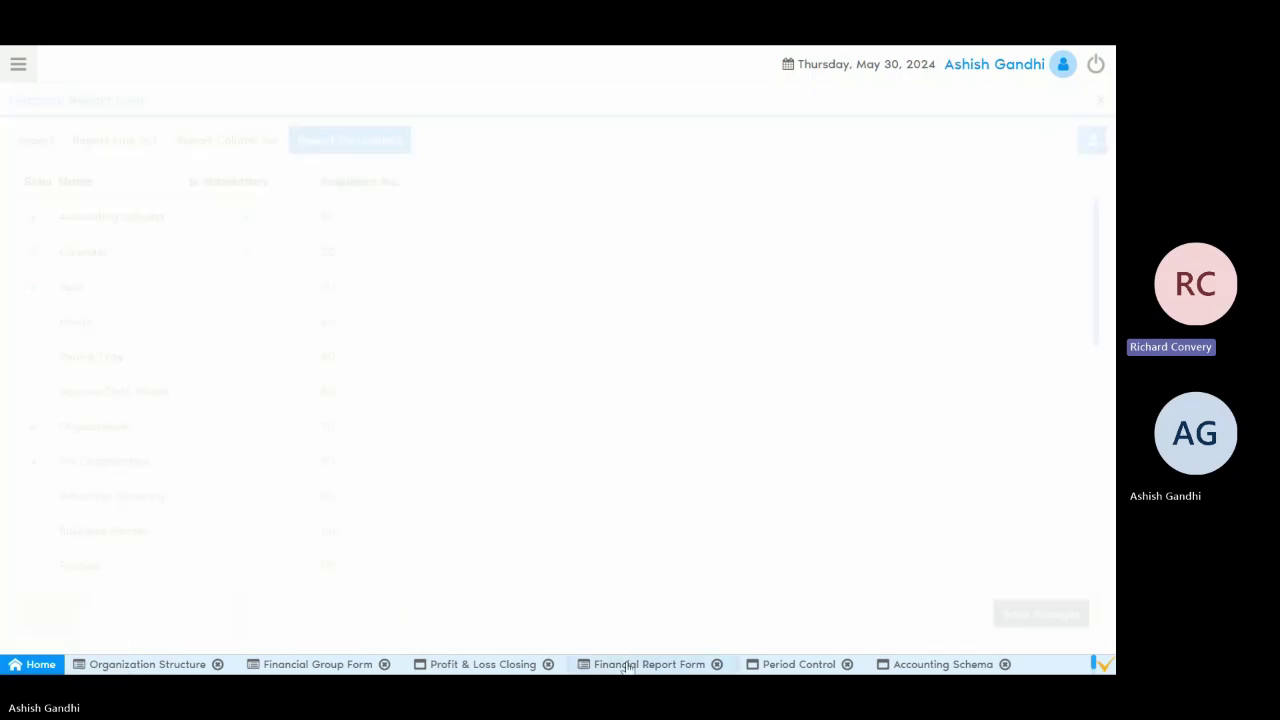
pyautogui.click(228, 137)
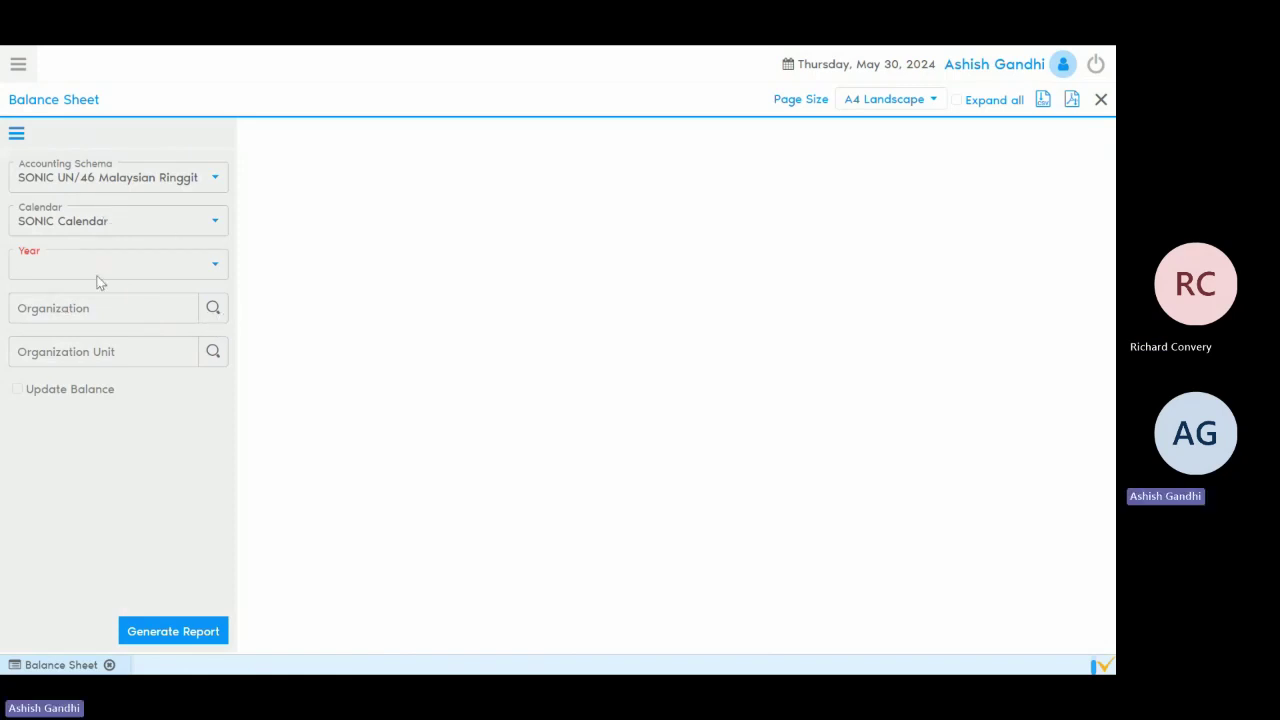
# - Browse the Northern and Southern Region organizations of the Regional Structure in the Balance Sheet's organization filter, and dismiss it without applying a selection
pyautogui.click(214, 310)
pyautogui.click(484, 155)
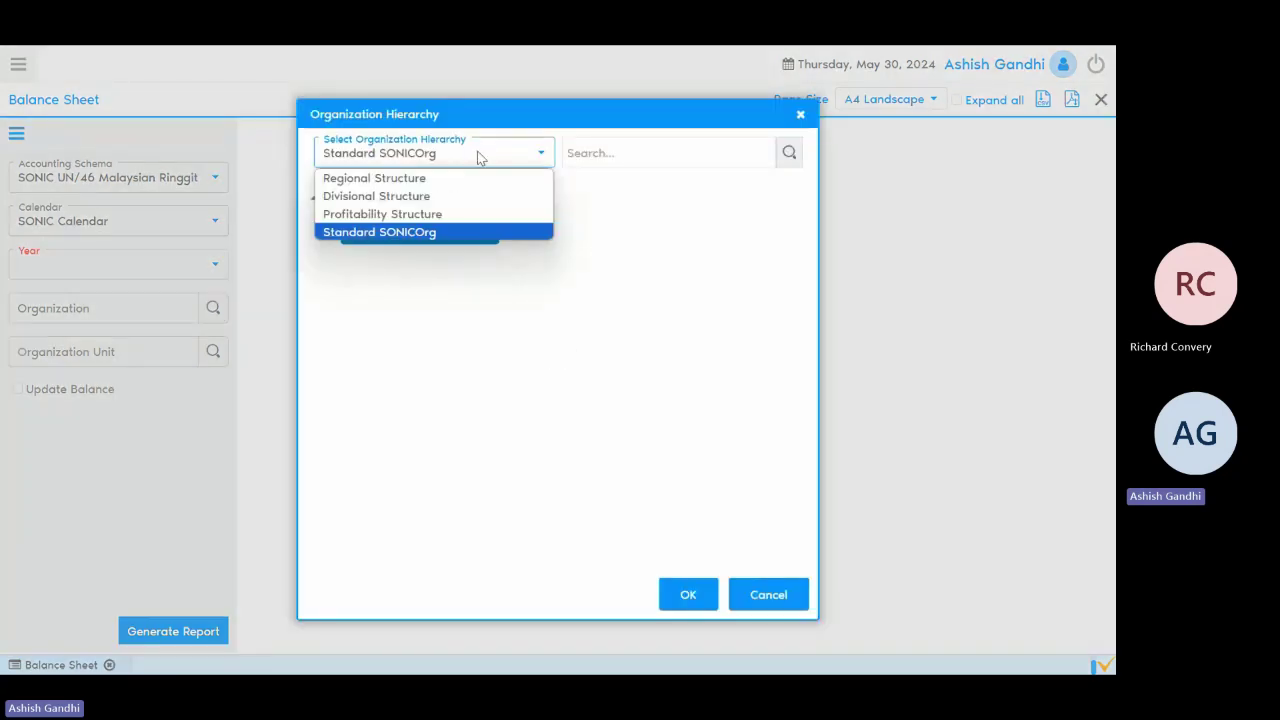
pyautogui.click(463, 180)
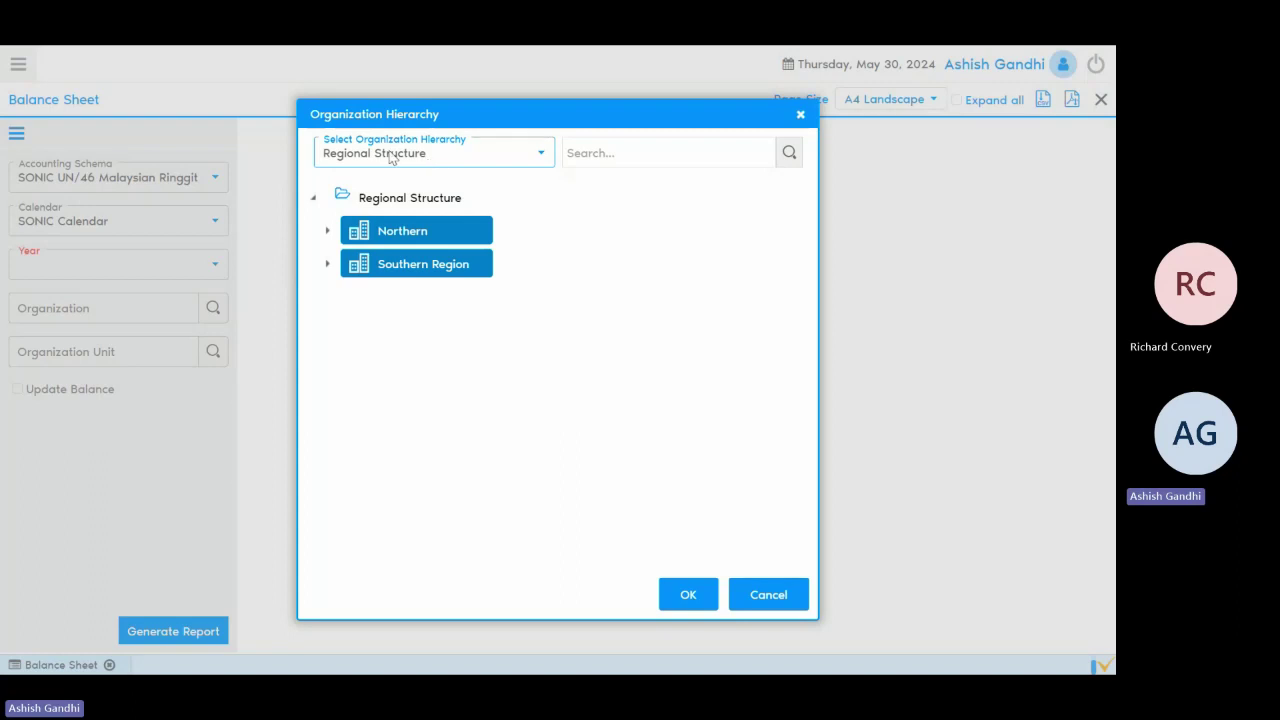
pyautogui.click(327, 231)
pyautogui.click(327, 330)
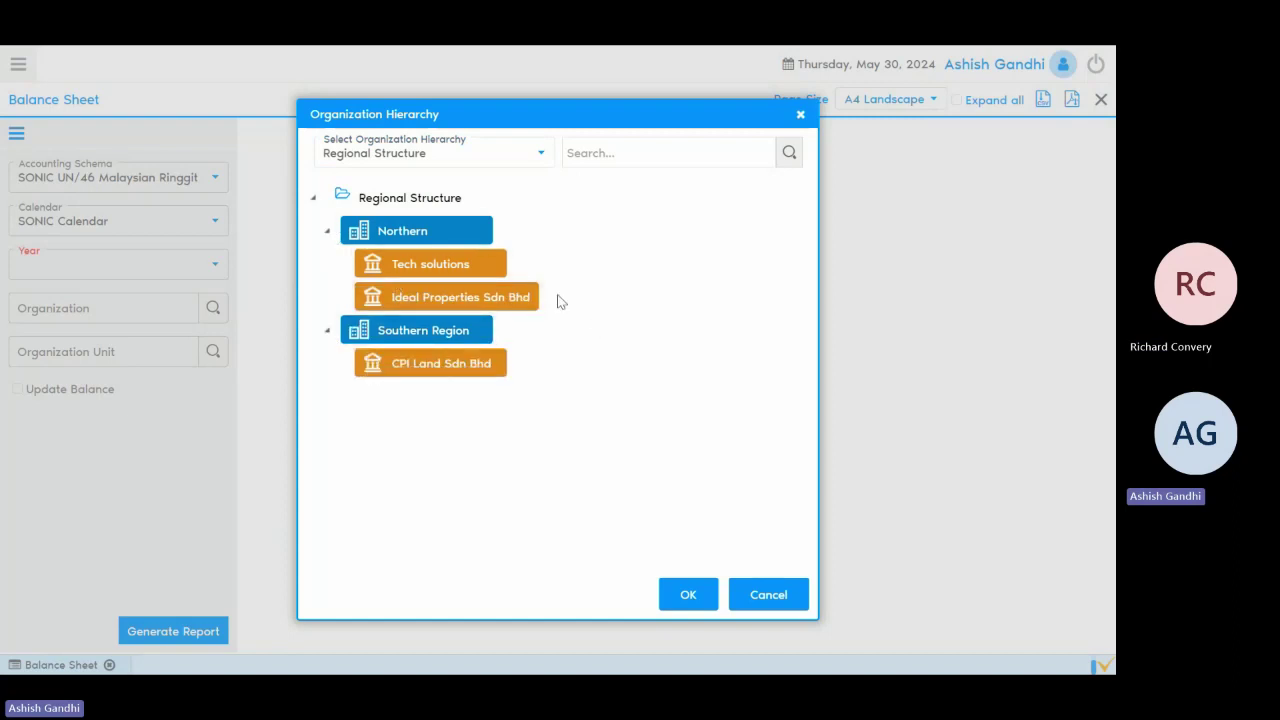
pyautogui.click(428, 239)
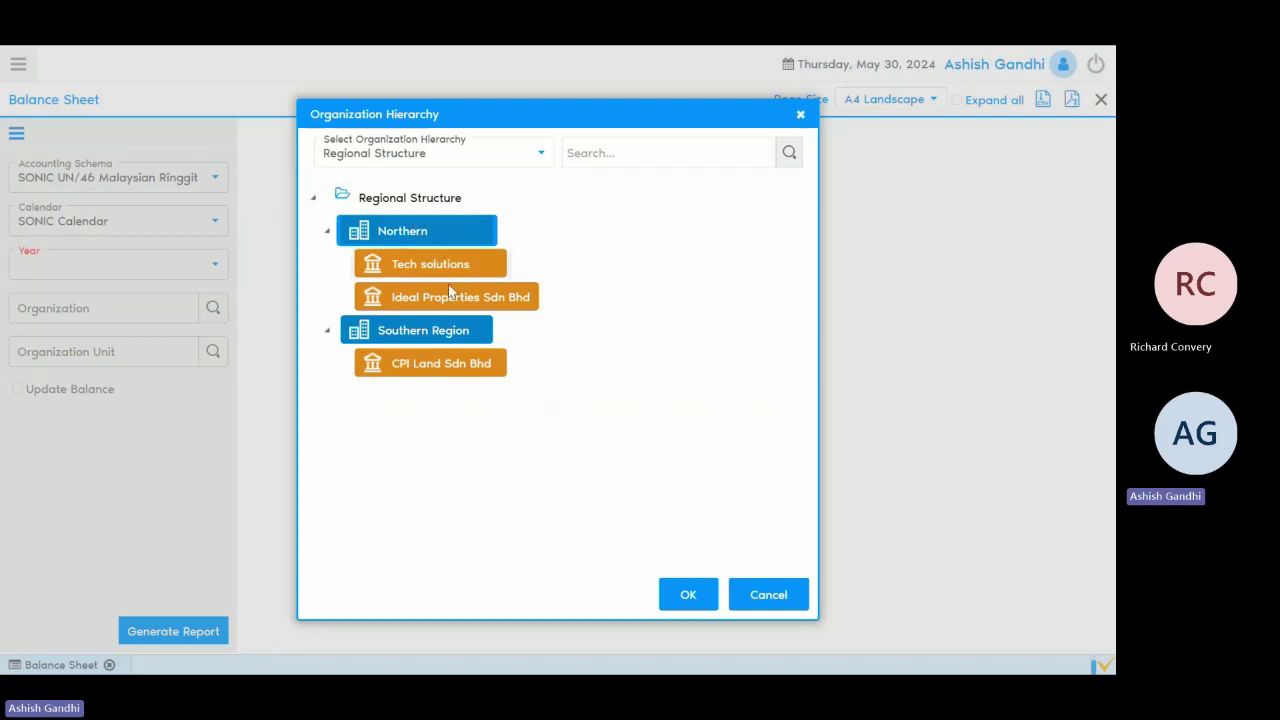
pyautogui.click(413, 203)
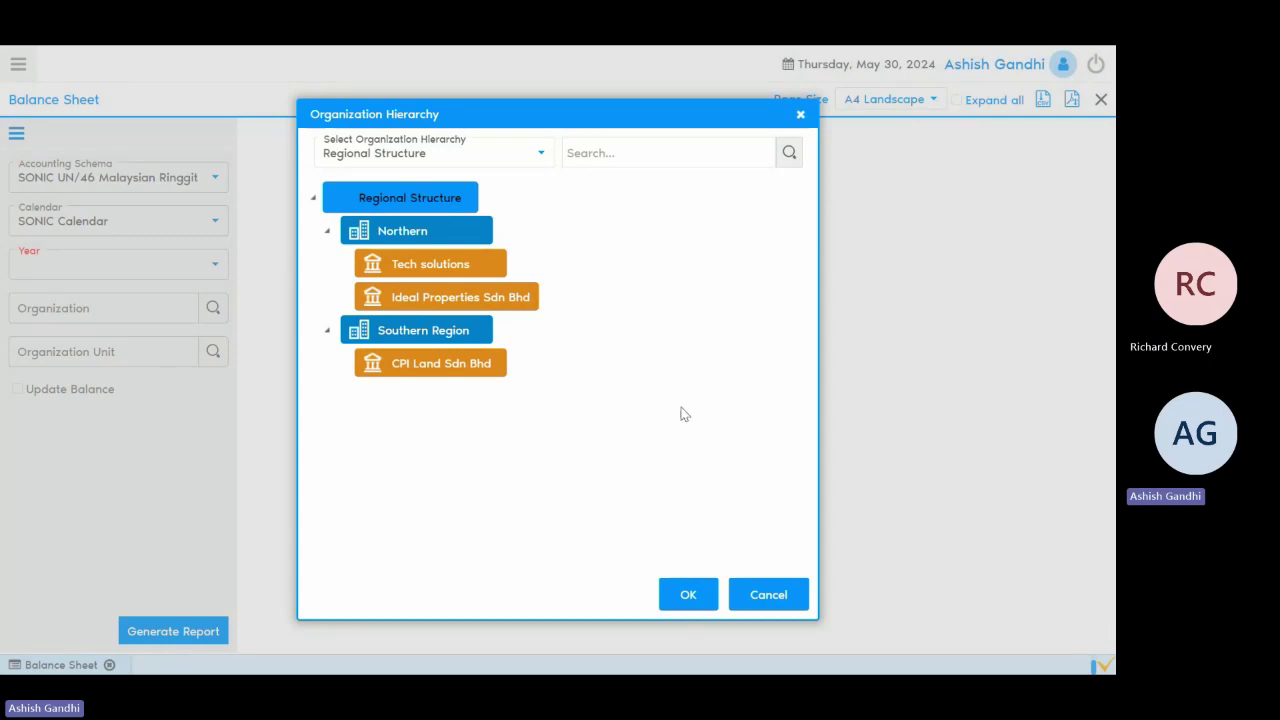
pyautogui.click(806, 127)
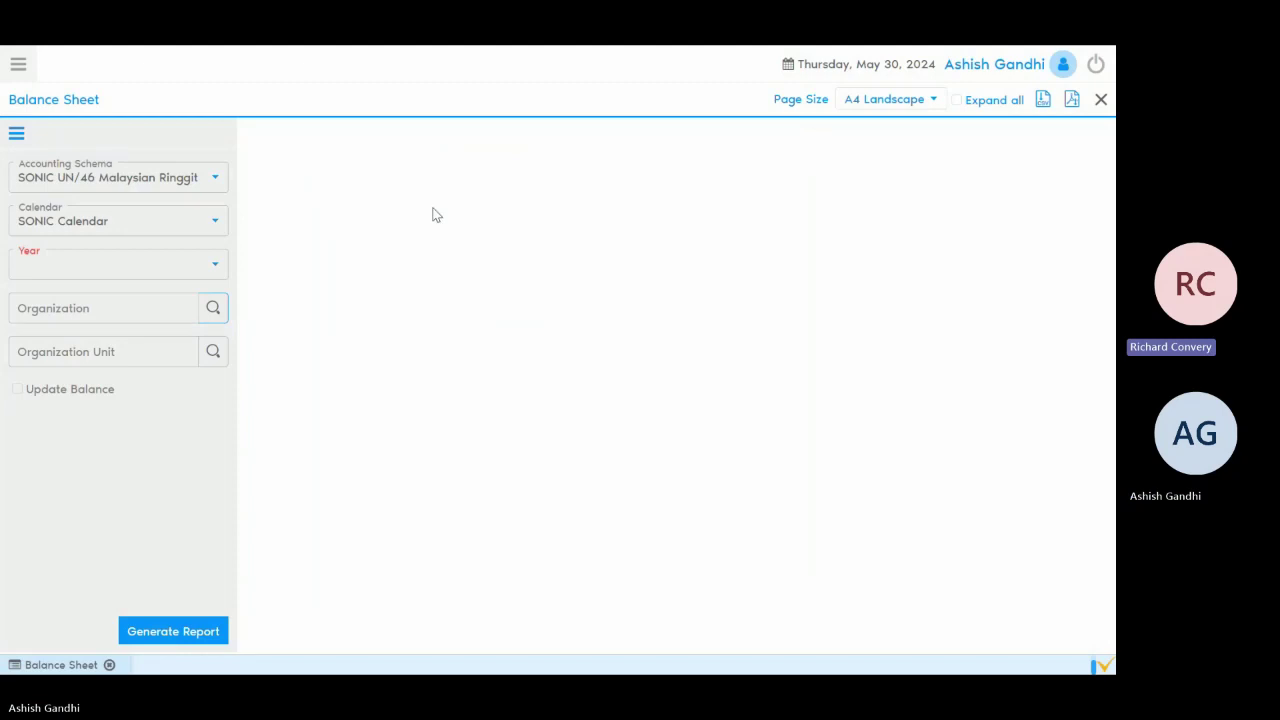
# - Set the Balance Sheet year to 2020 and generate the report
pyautogui.click(188, 269)
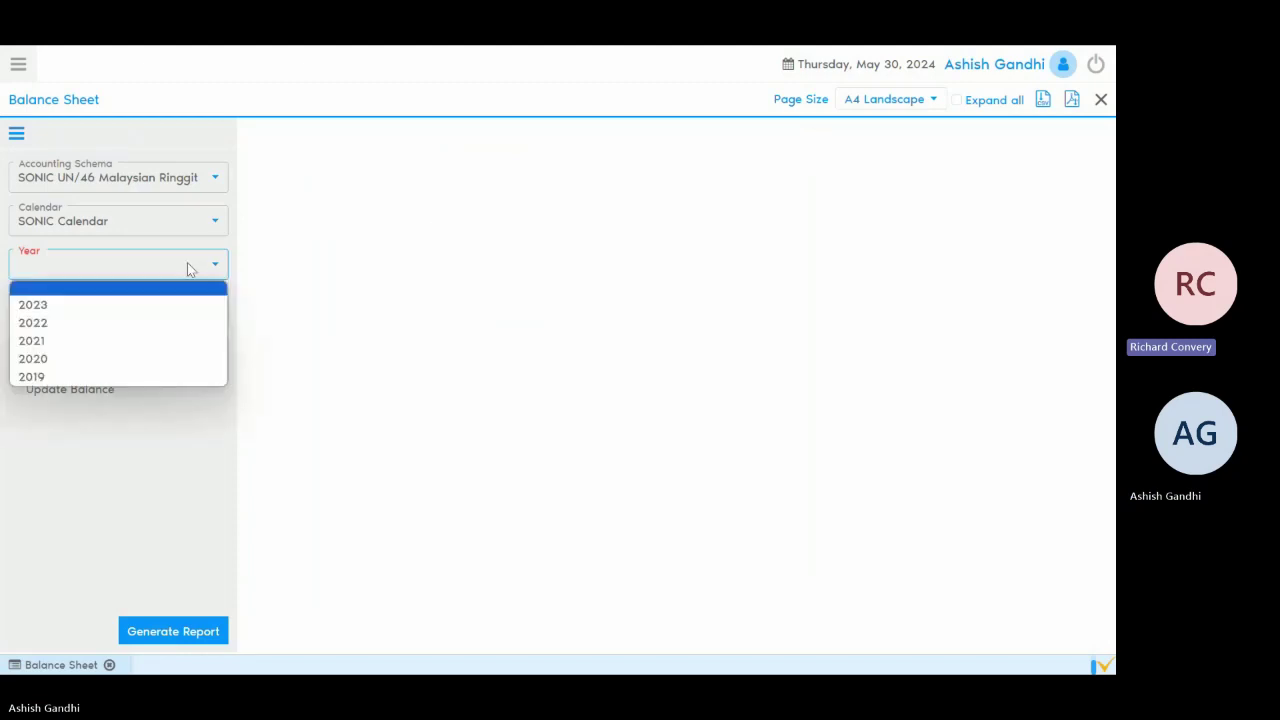
pyautogui.click(158, 358)
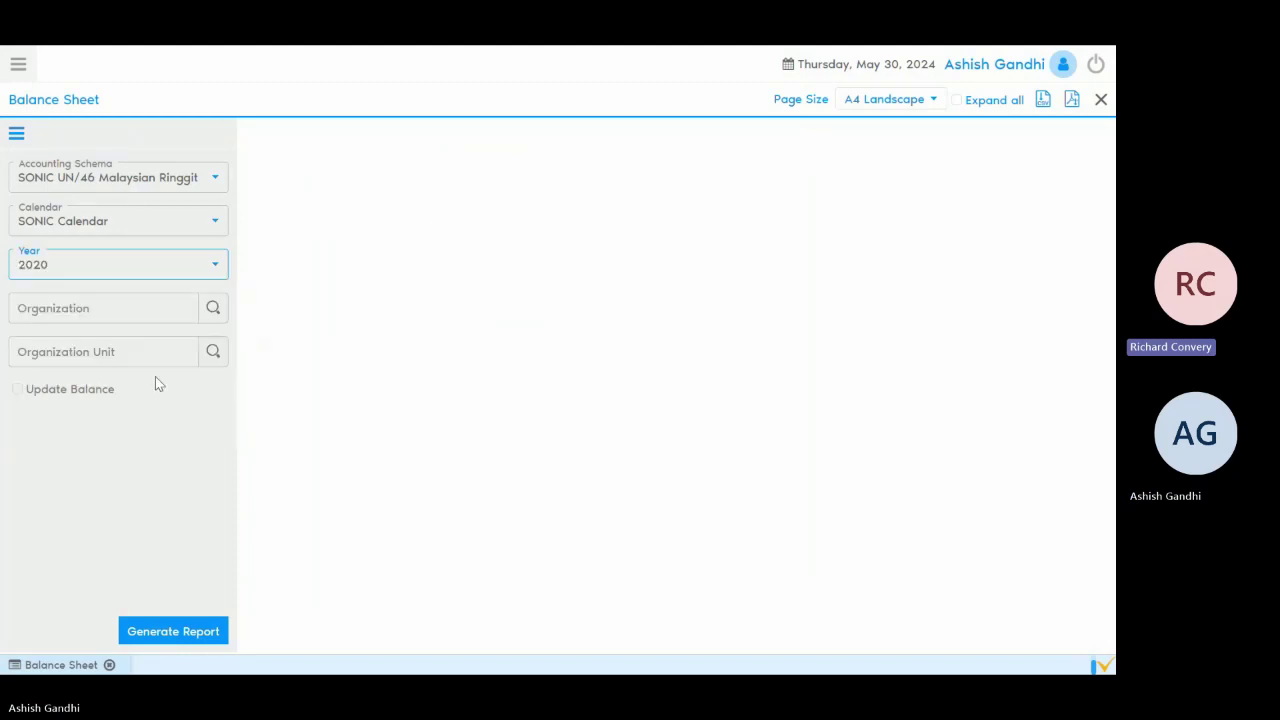
pyautogui.click(173, 628)
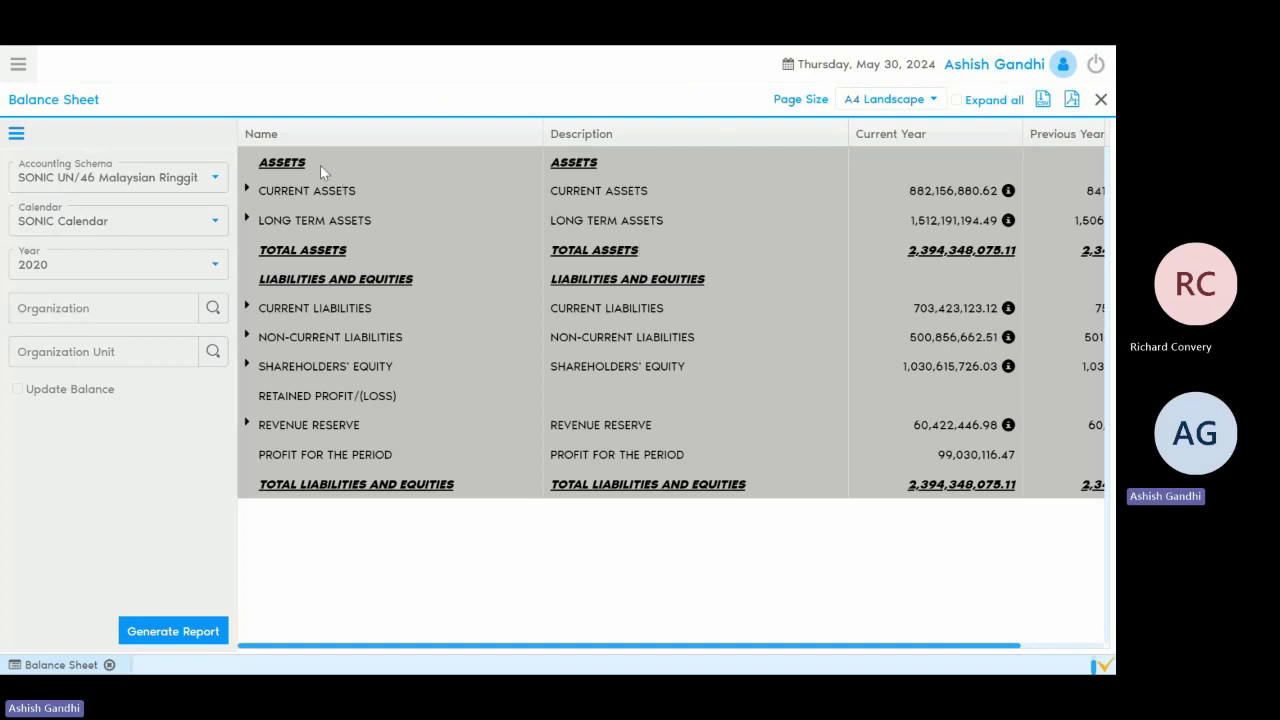
# - Examine the ASSETS, LONG TERM ASSETS and CURRENT ASSETS rows of the generated Balance Sheet and close the report
pyautogui.moveTo(258, 160); pyautogui.dragTo(626, 163)
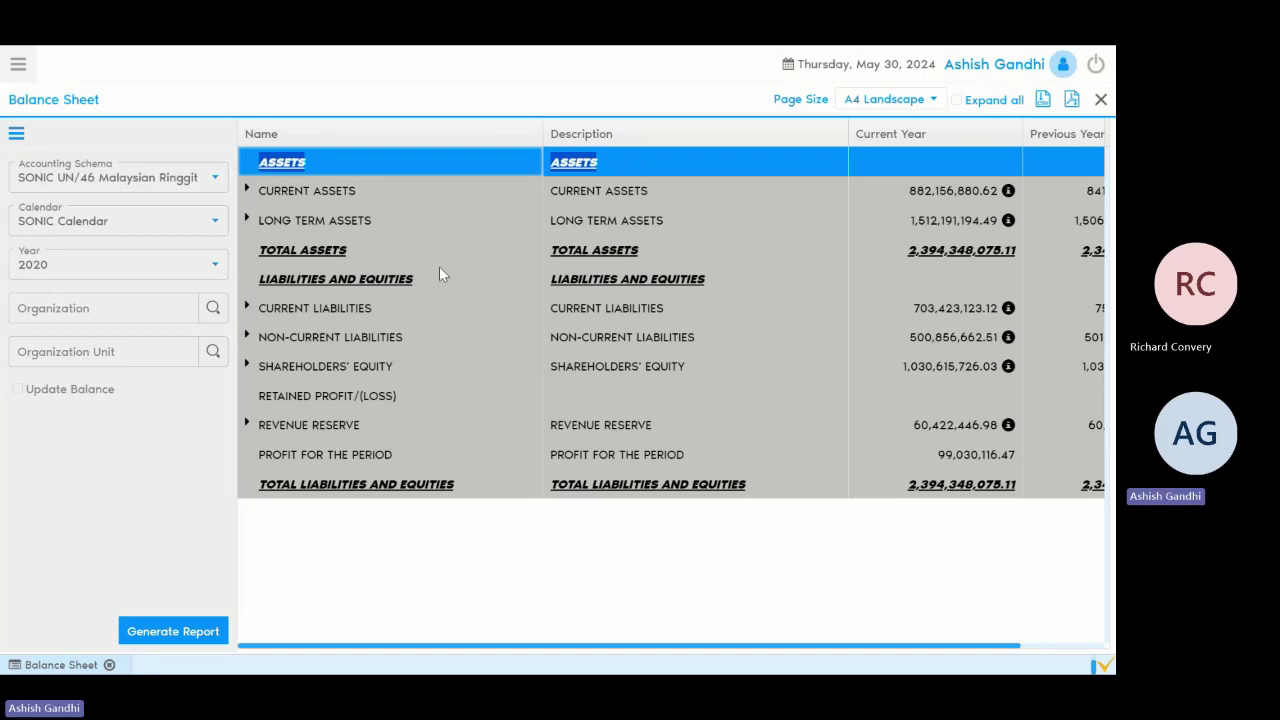
pyautogui.click(700, 222)
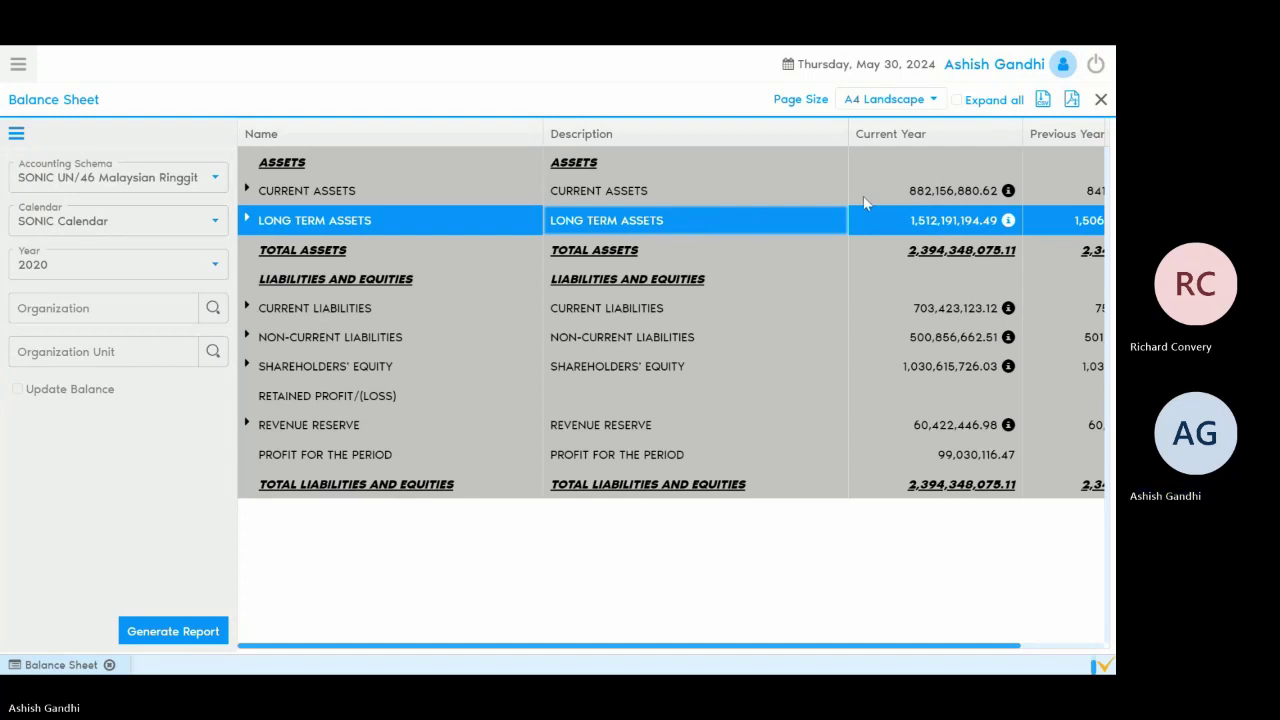
pyautogui.click(1008, 192)
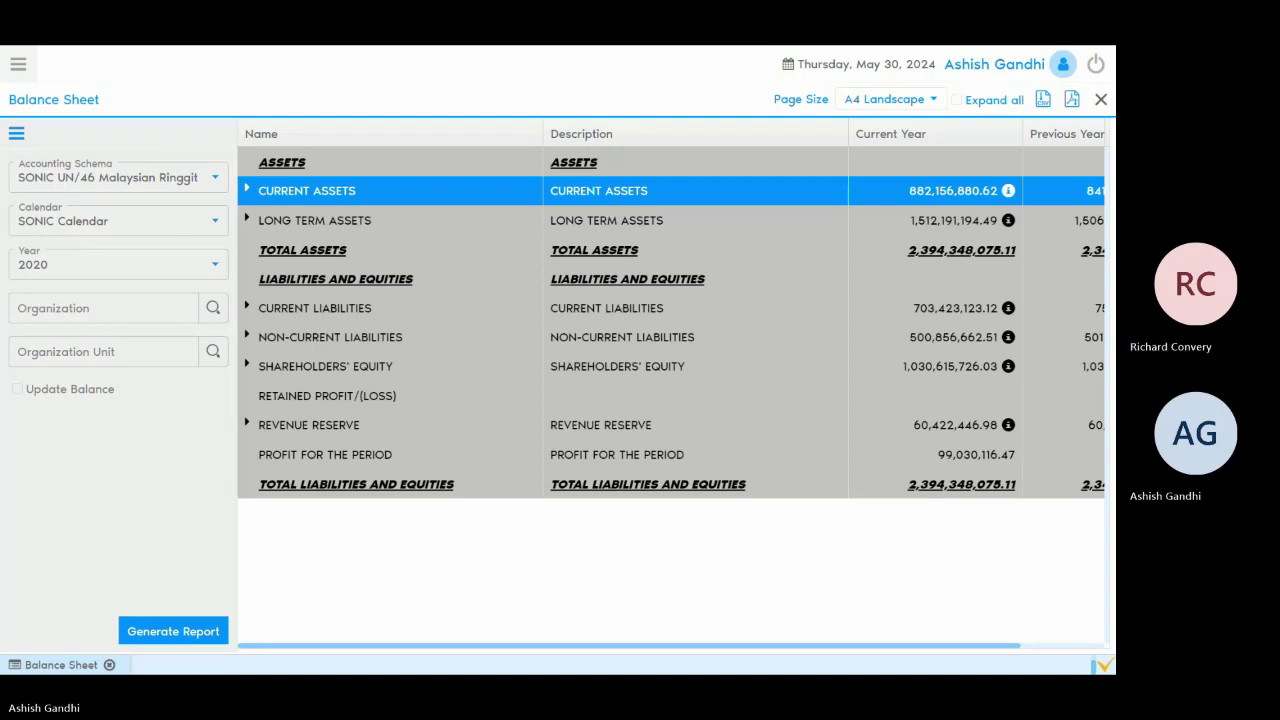
pyautogui.click(109, 665)
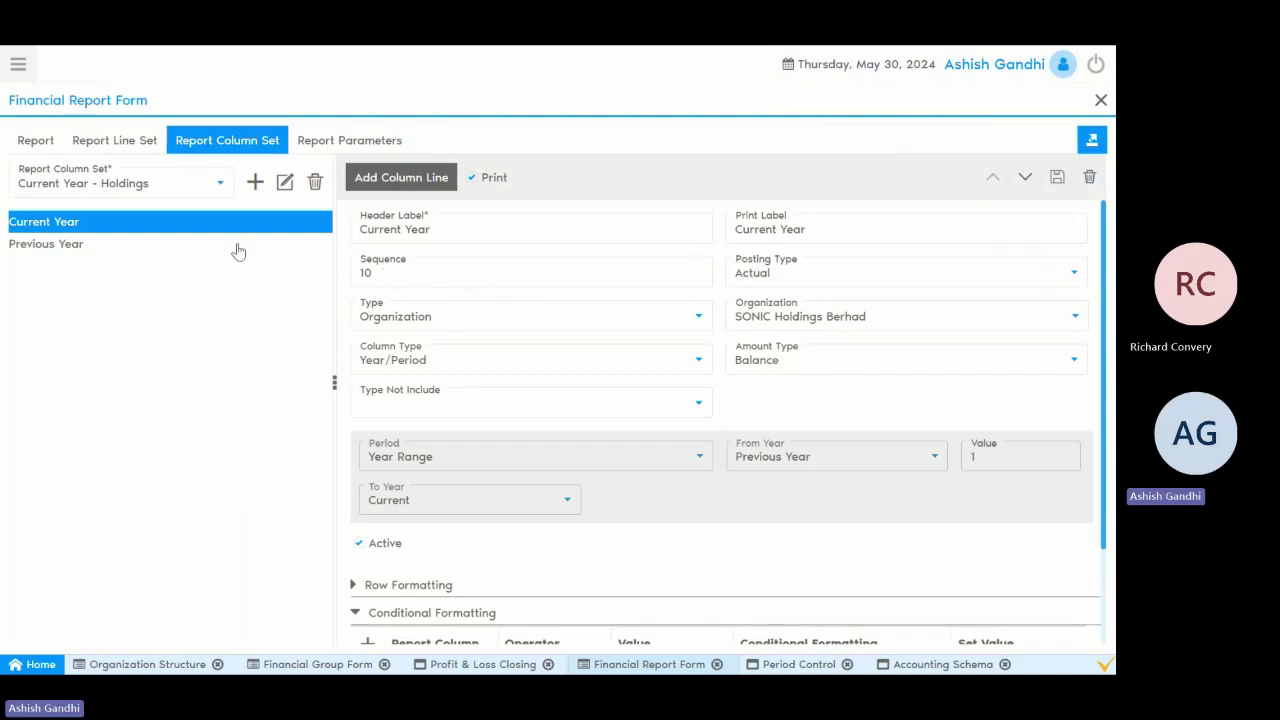
# - In the Profit and Loss statement (Actual V Budget) report's column set, choose Actual as the Current Year column's posting type and save it
pyautogui.click(36, 148)
pyautogui.click(205, 450)
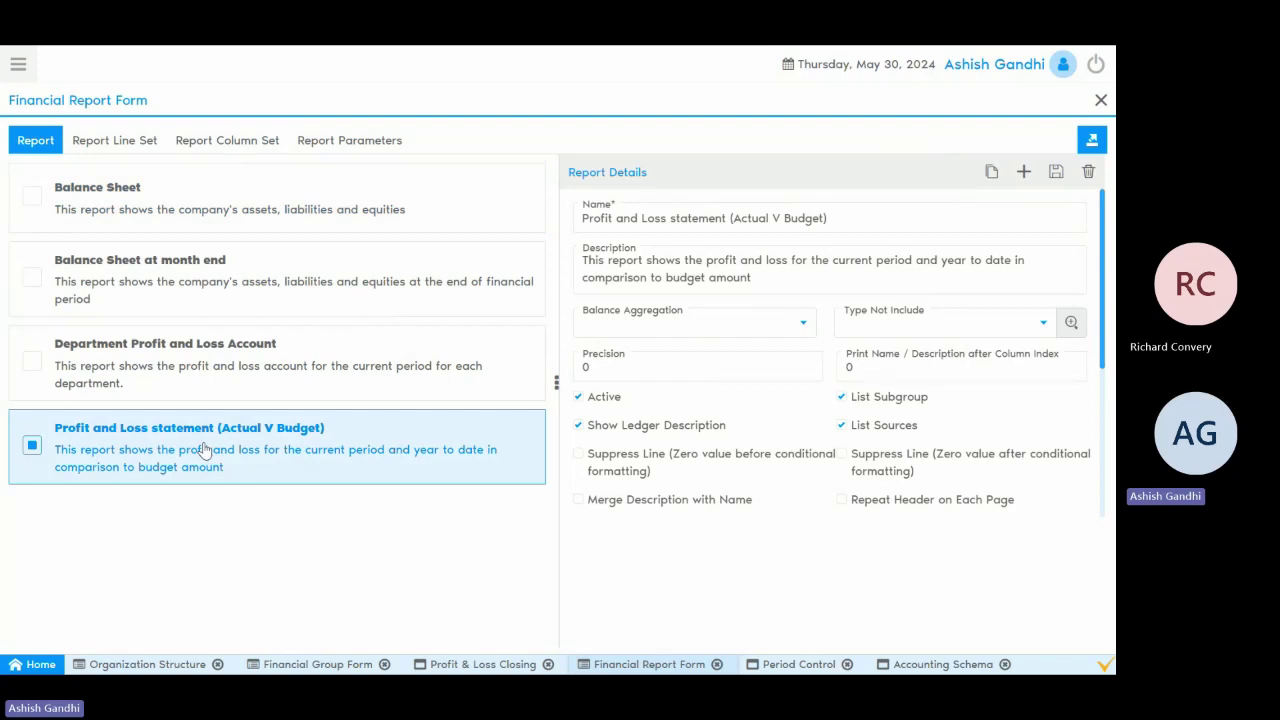
pyautogui.click(230, 148)
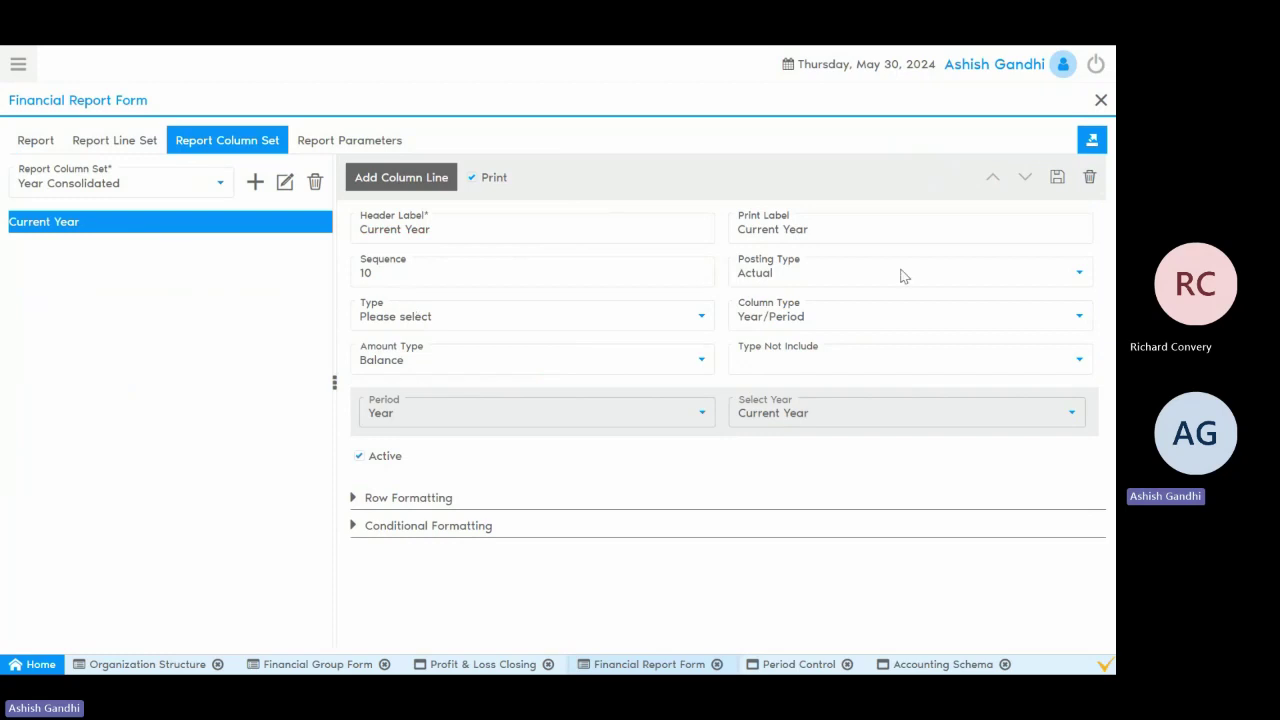
pyautogui.click(773, 270)
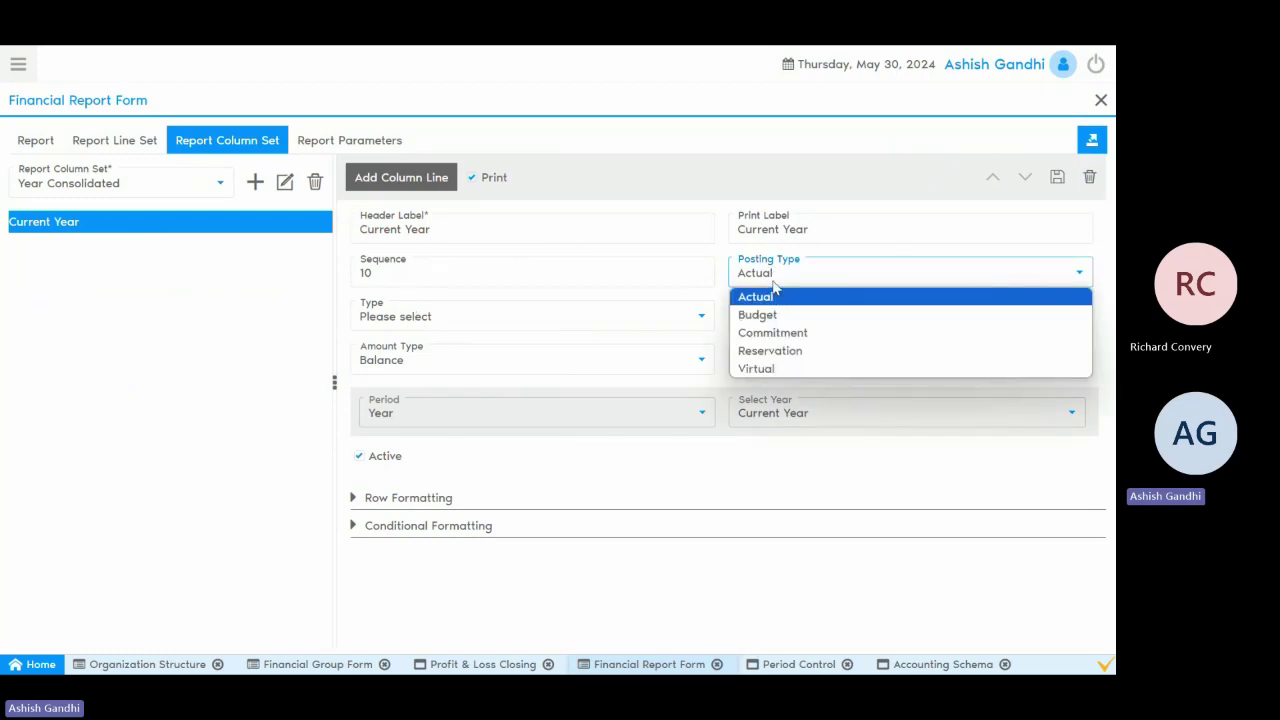
pyautogui.click(783, 298)
pyautogui.click(1062, 180)
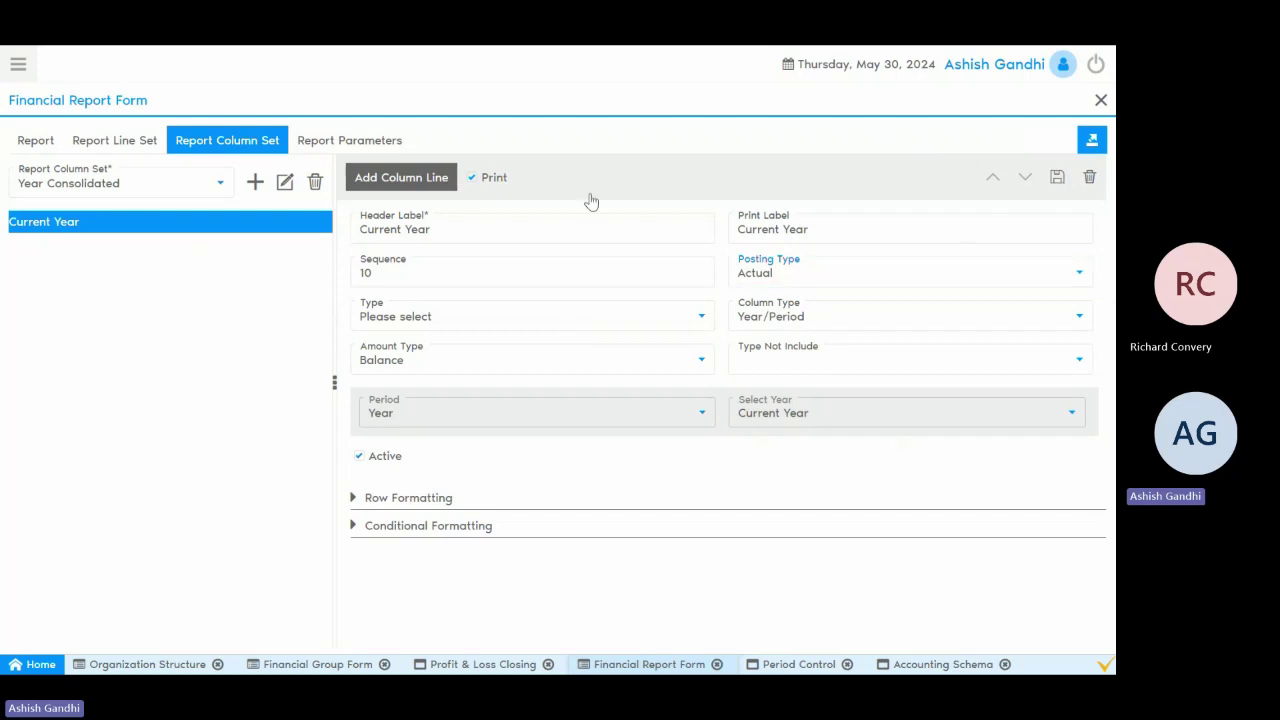
# - Define a new column line with header label C.Y. Budget, posting type Budget and period Year, and return to the report list
pyautogui.click(457, 234)
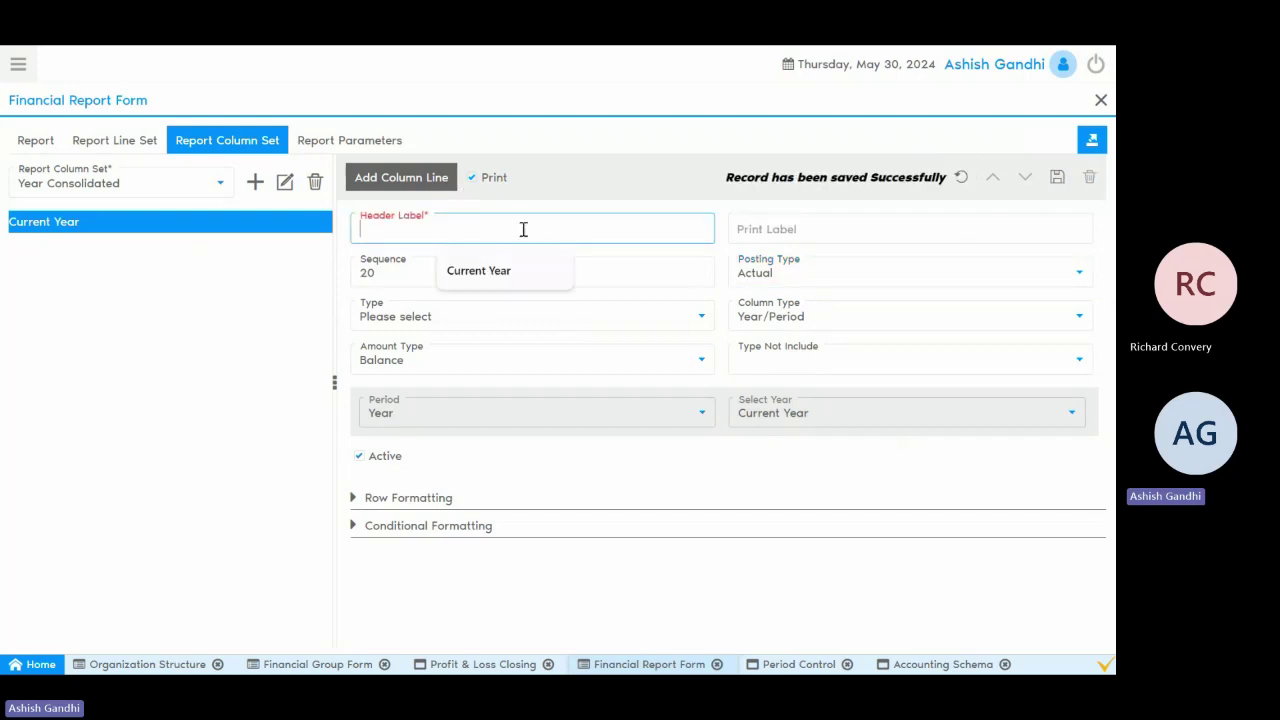
pyautogui.write('Budget')
pyautogui.press('Home')
pyautogui.write('C.Y.')
pyautogui.click(760, 278)
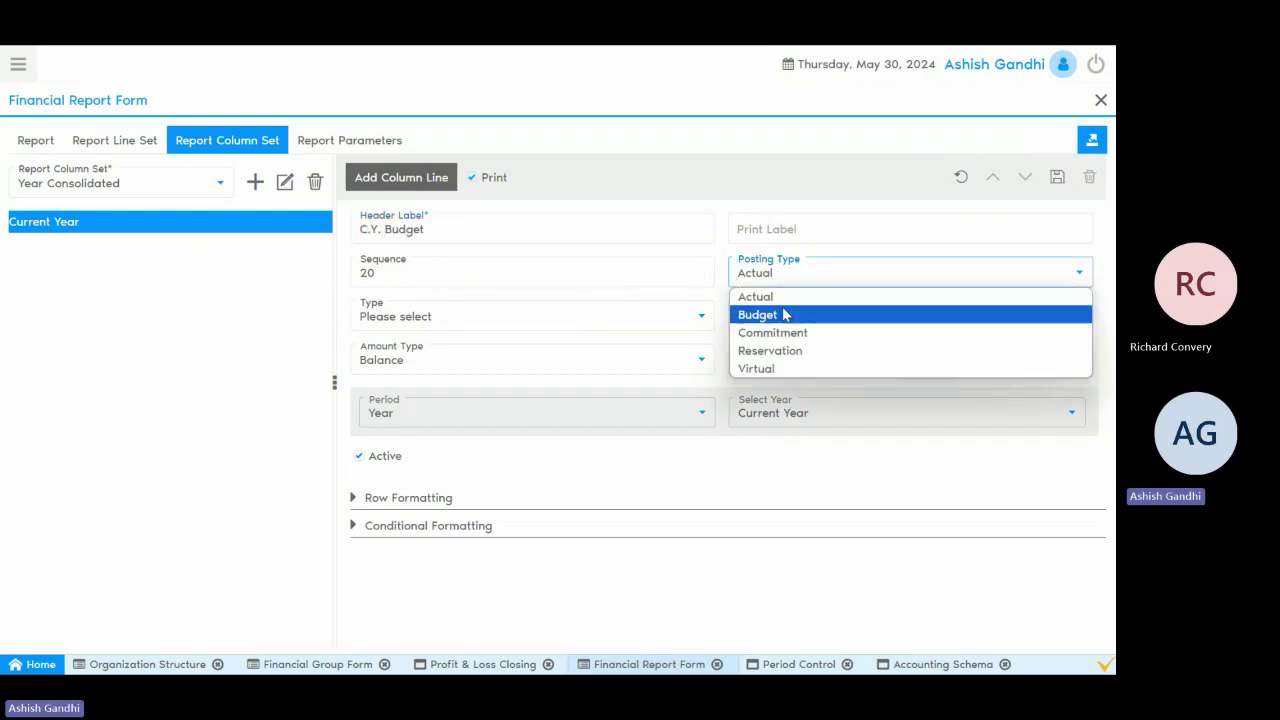
pyautogui.click(785, 315)
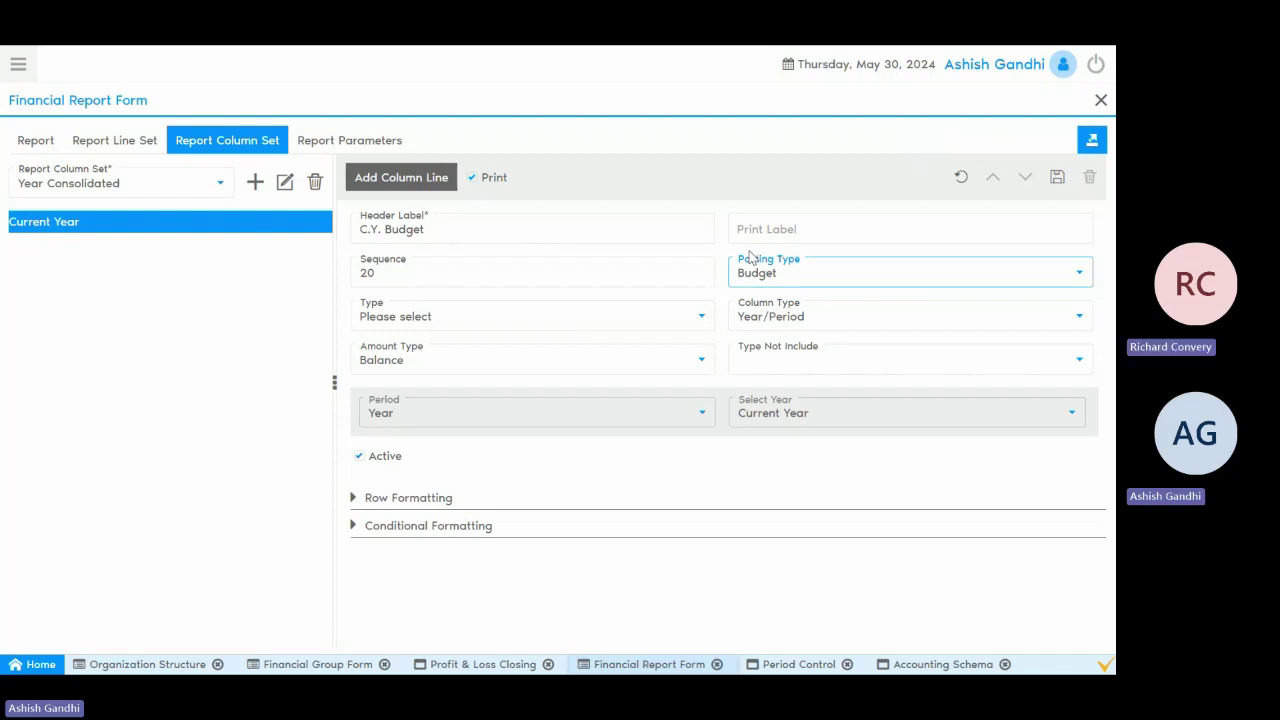
pyautogui.click(589, 420)
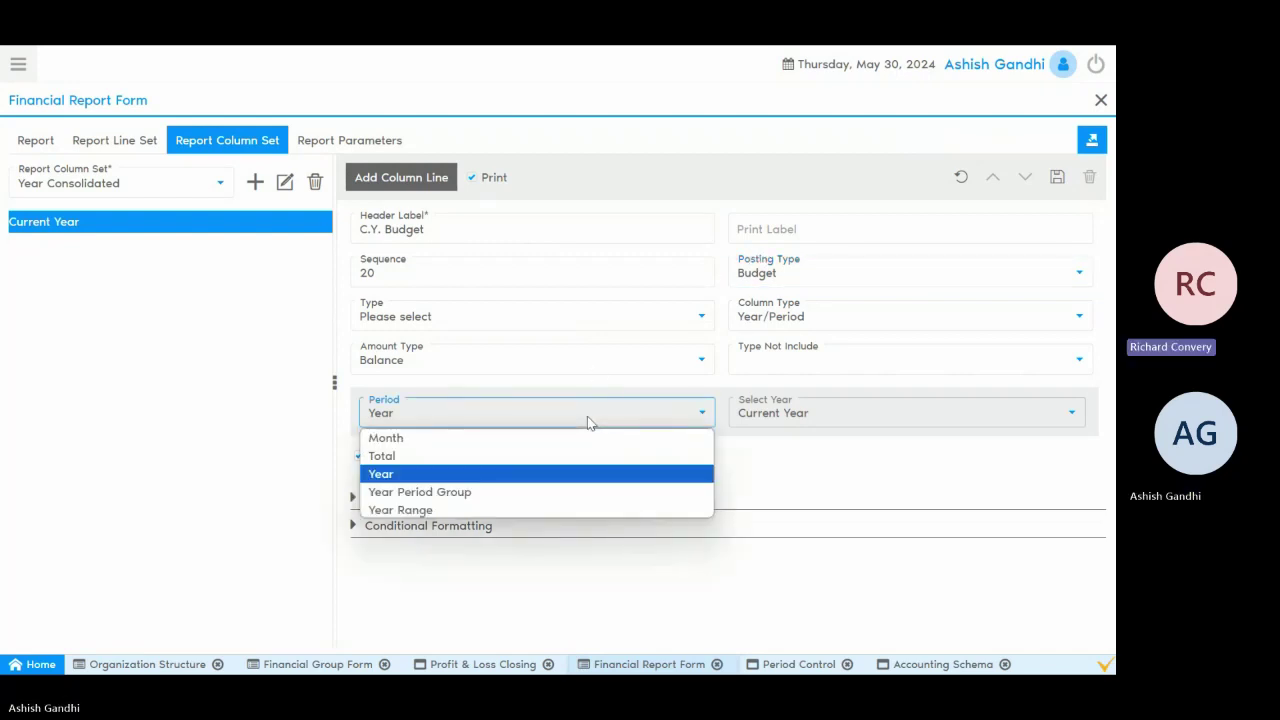
pyautogui.click(685, 393)
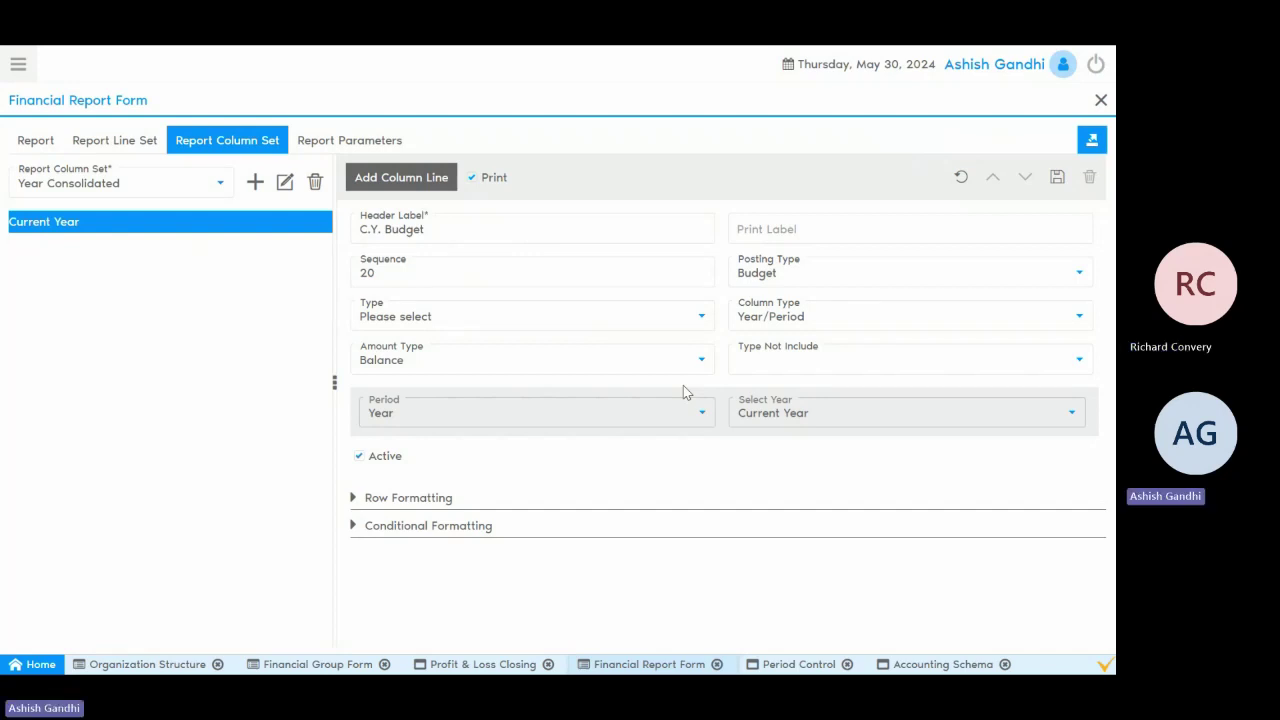
pyautogui.click(35, 140)
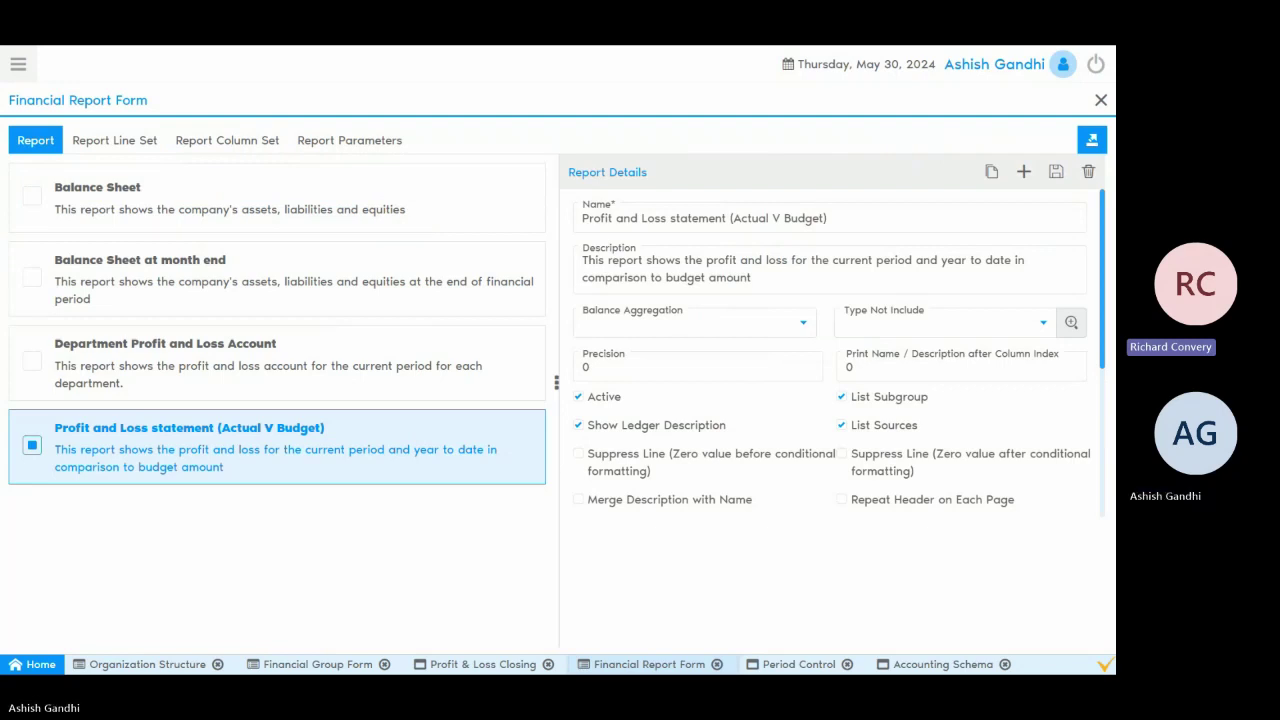